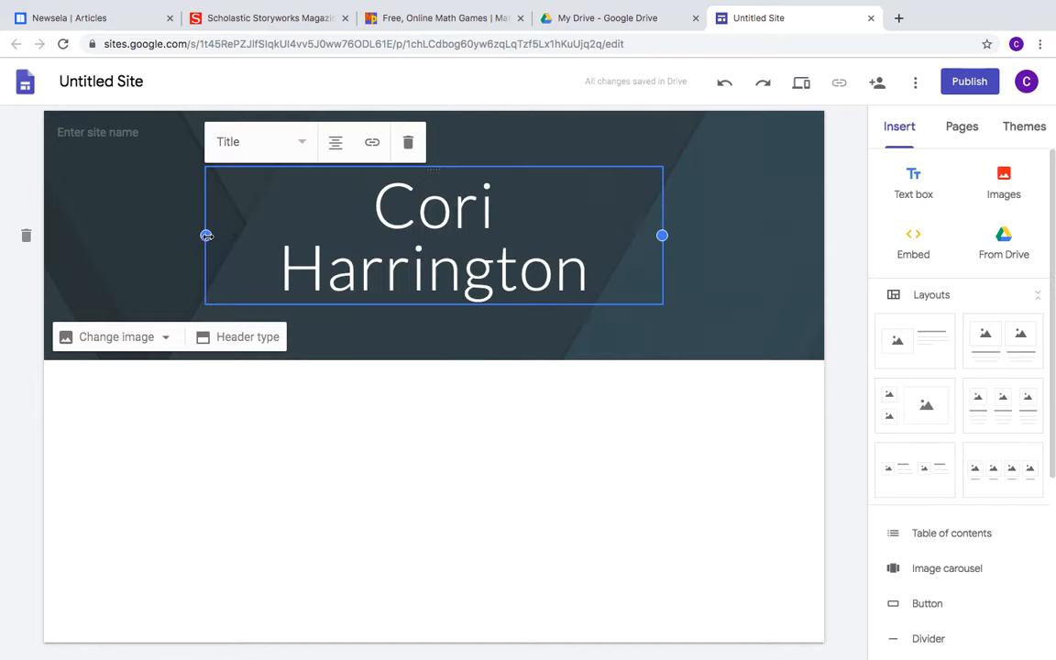
Widen the header name box so the teacher's name fits on a single line
{"action": "left_click_drag", "start_coordinate": [206, 236], "coordinate": [127, 225]}
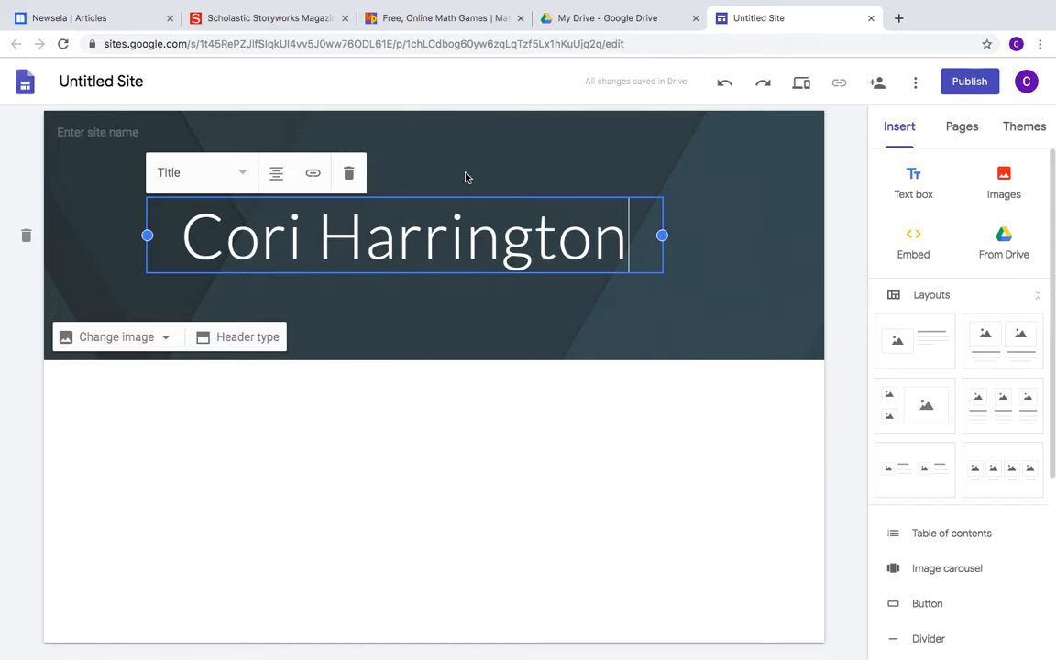
Restyle the teacher's name from Title to Heading and add a normal-text line beneath it
{"action": "key", "text": "Return"}
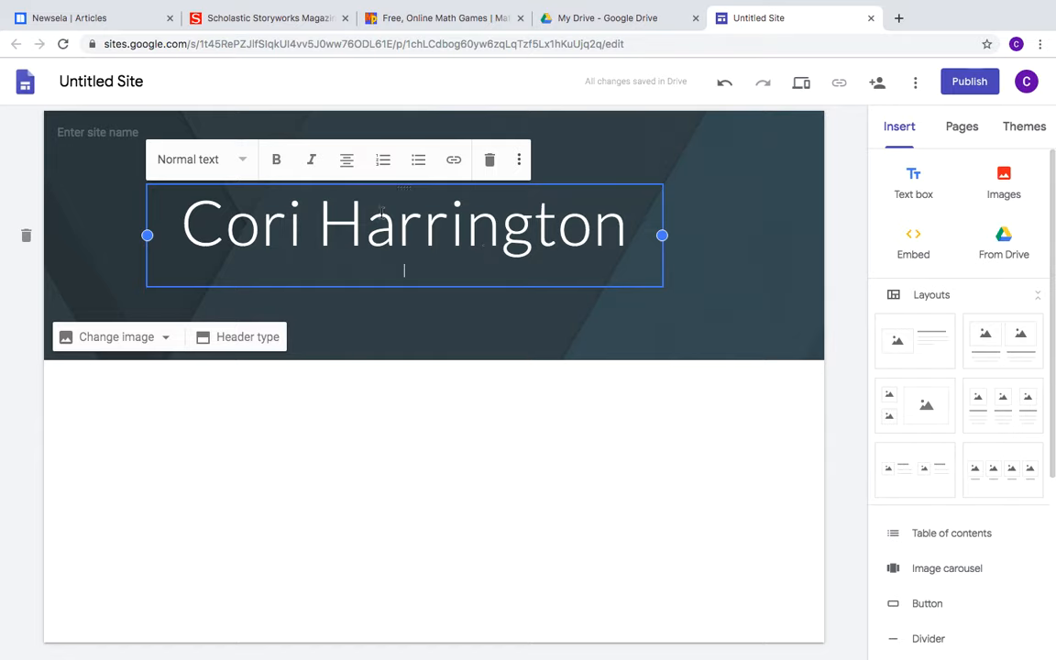
{"action": "key", "text": "BackSpace"}
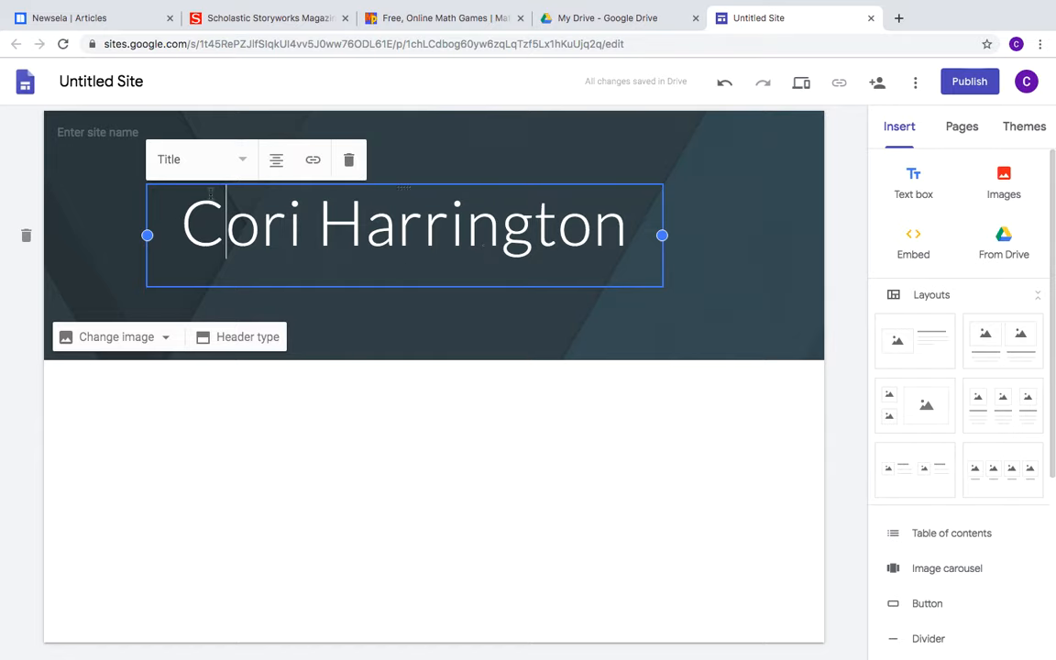
{"action": "left_click", "coordinate": [248, 162]}
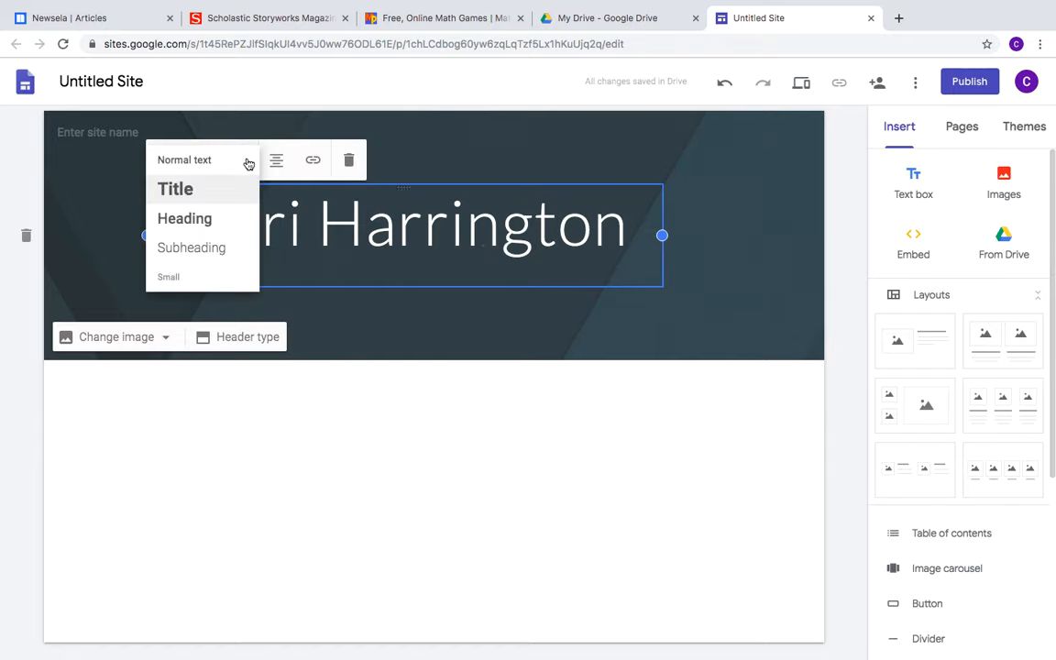
{"action": "left_click", "coordinate": [198, 217]}
{"action": "left_click", "coordinate": [490, 224]}
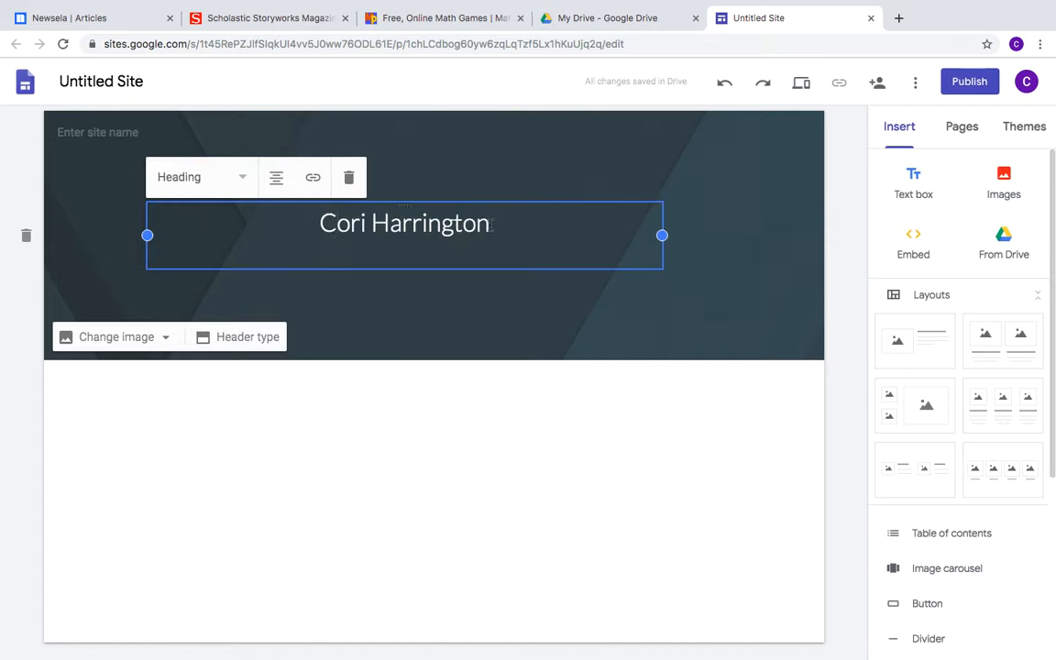
{"action": "key", "text": "Return"}
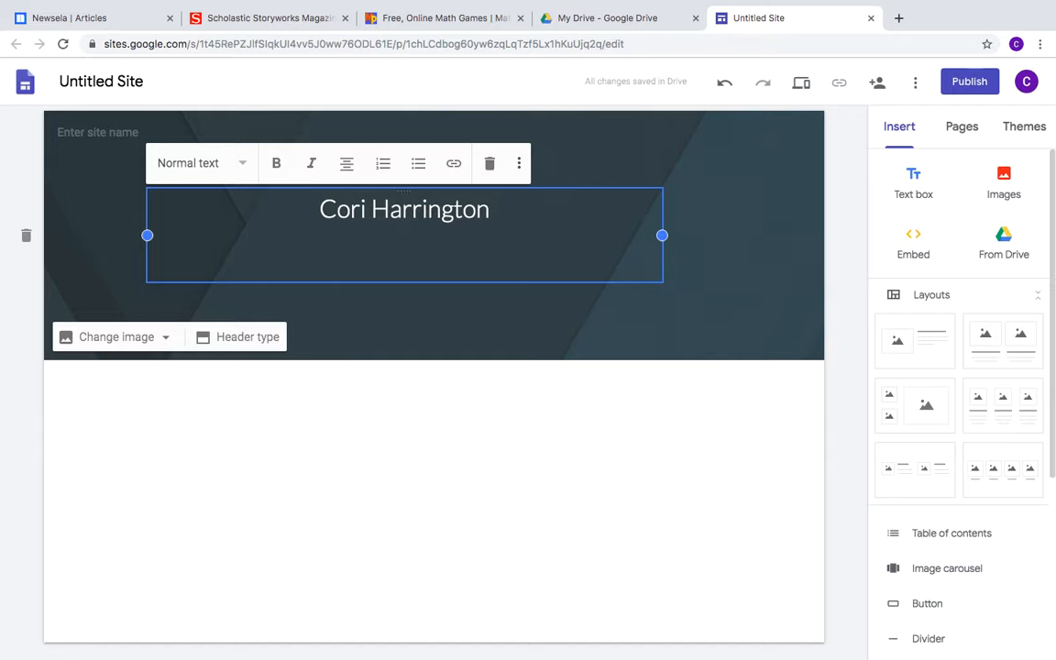
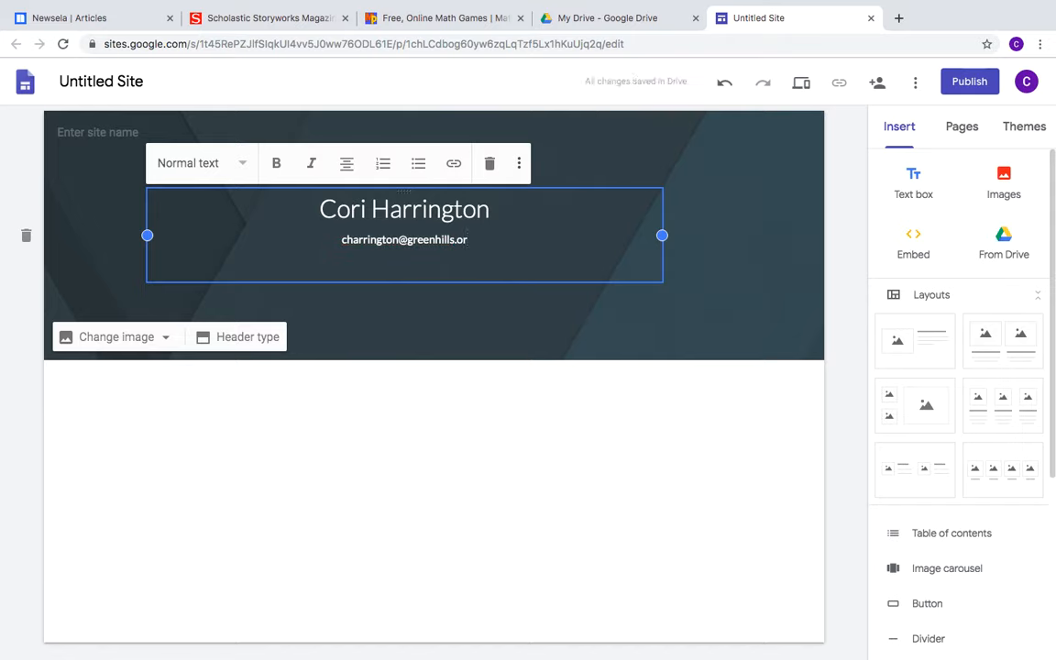
Enter the teacher's e-mail address and a 'Phone Number ex.' line under the name
{"action": "key", "text": "Return"}
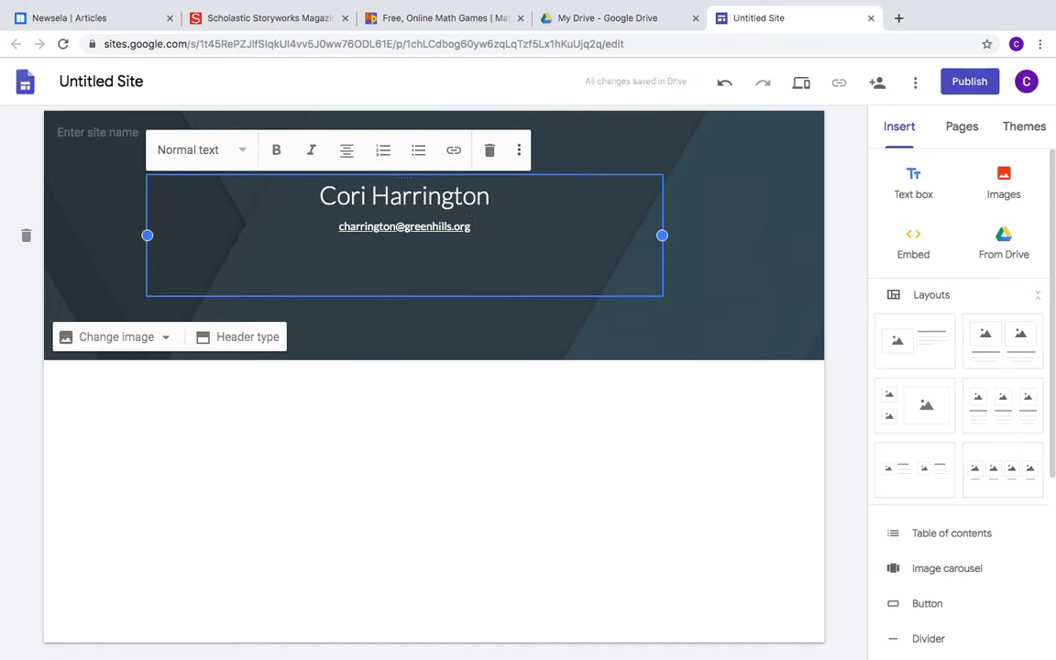
{"action": "type", "text": "Phone "}
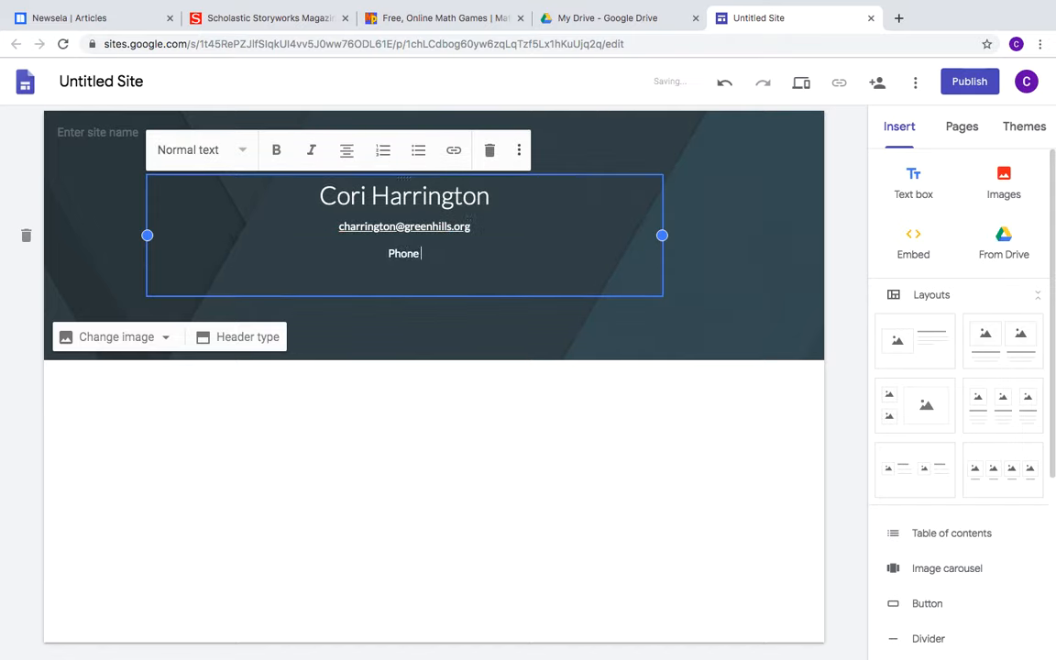
{"action": "type", "text": "Number ex."}
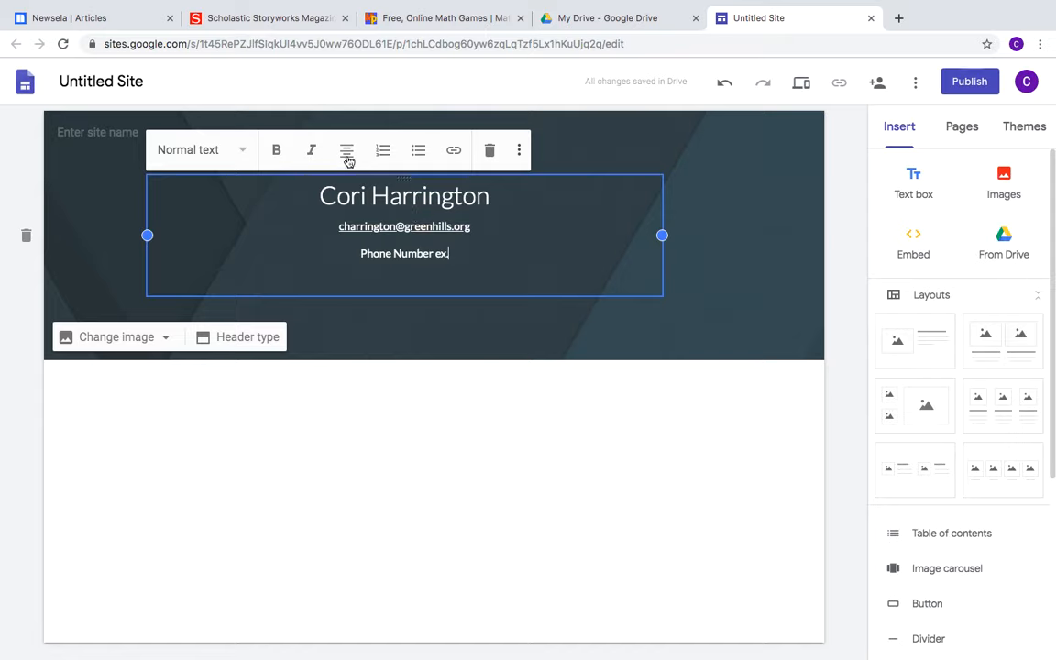
{"action": "left_click", "coordinate": [347, 158]}
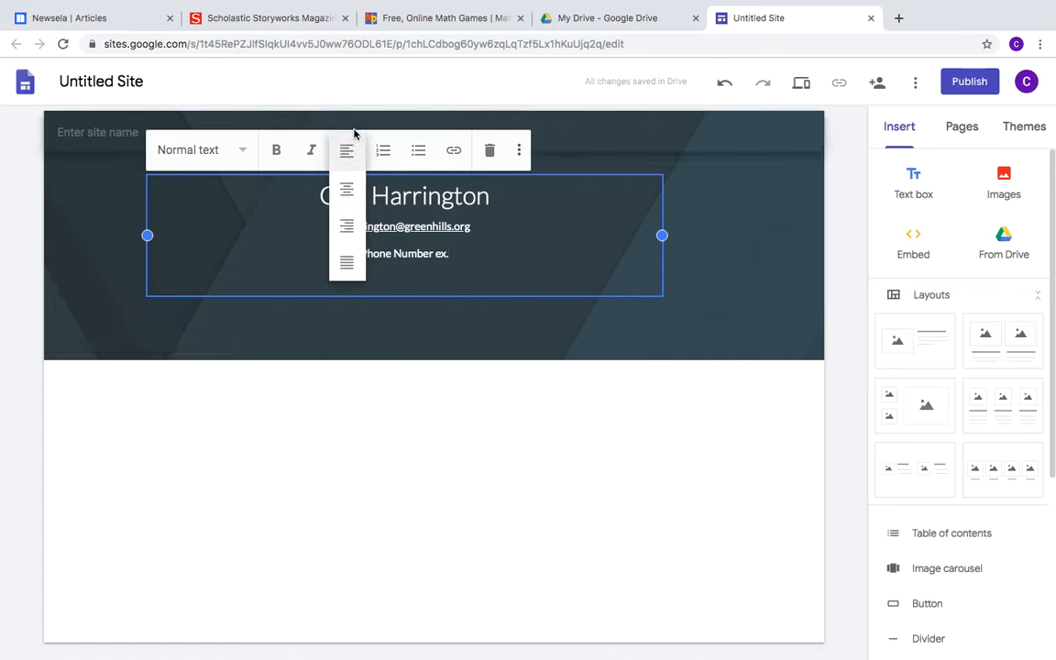
Left-align the phone, e-mail and name heading lines in the header text box
{"action": "left_click", "coordinate": [348, 149]}
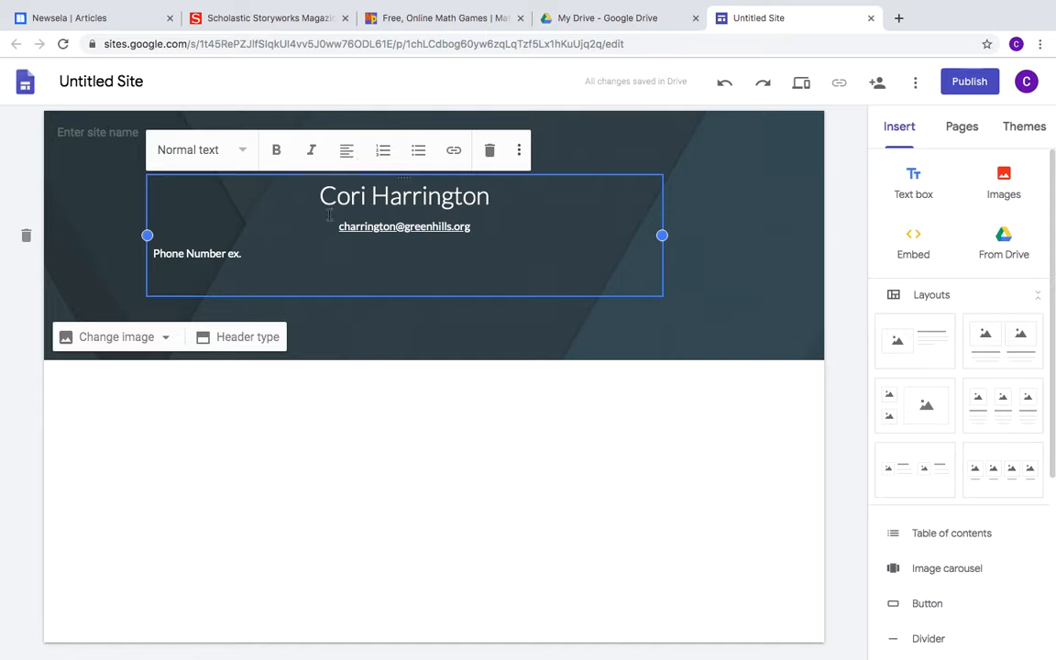
{"action": "left_click", "coordinate": [342, 153]}
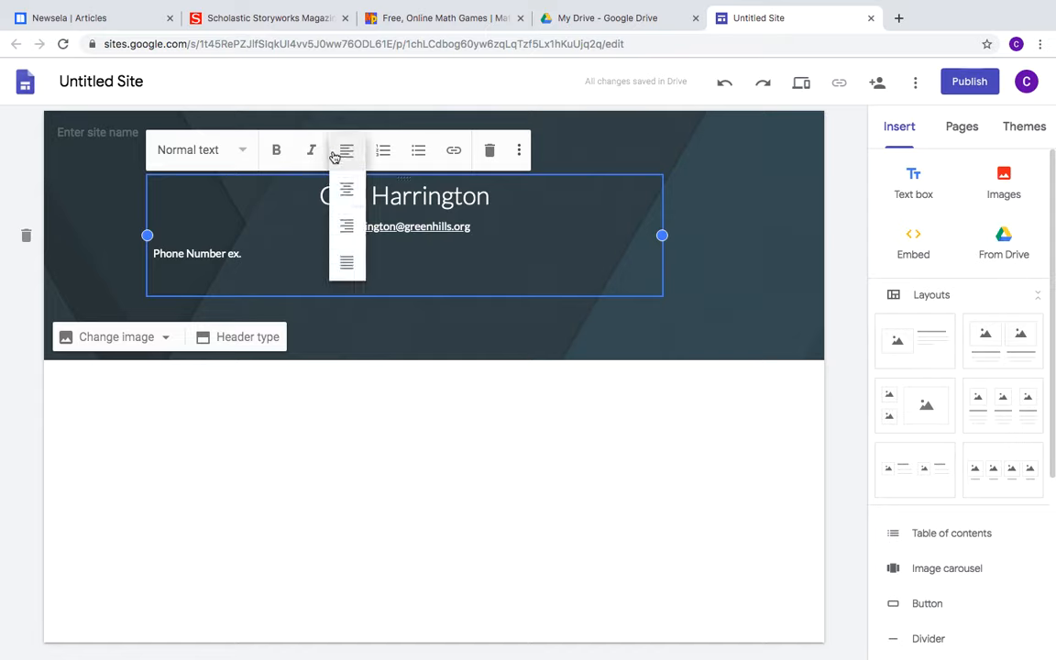
{"action": "left_click", "coordinate": [347, 149]}
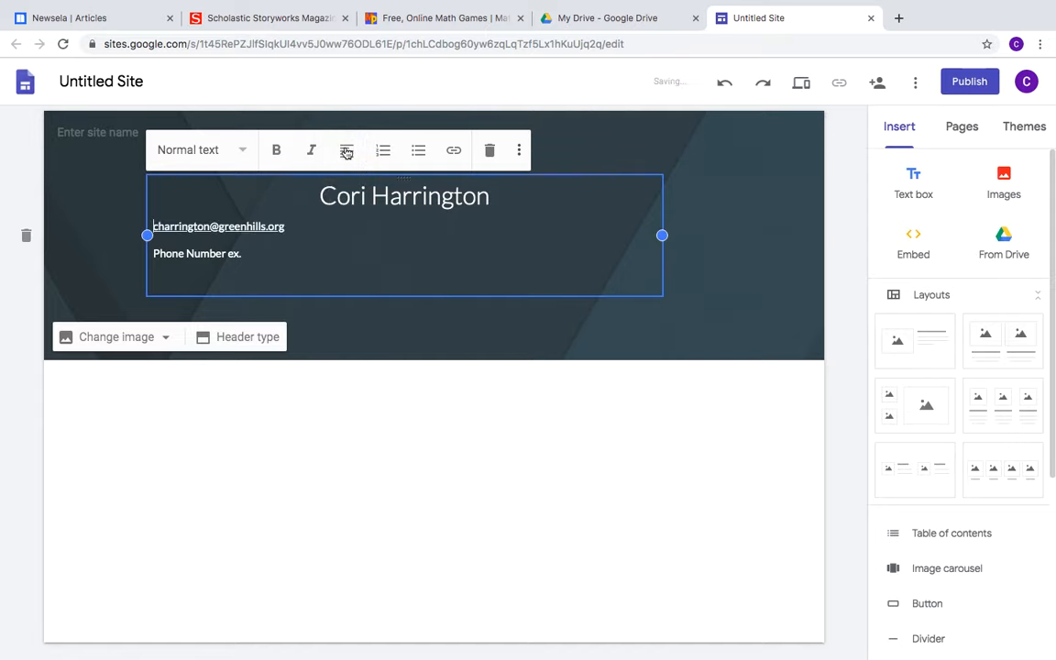
{"action": "left_click", "coordinate": [316, 194]}
{"action": "left_click", "coordinate": [278, 153]}
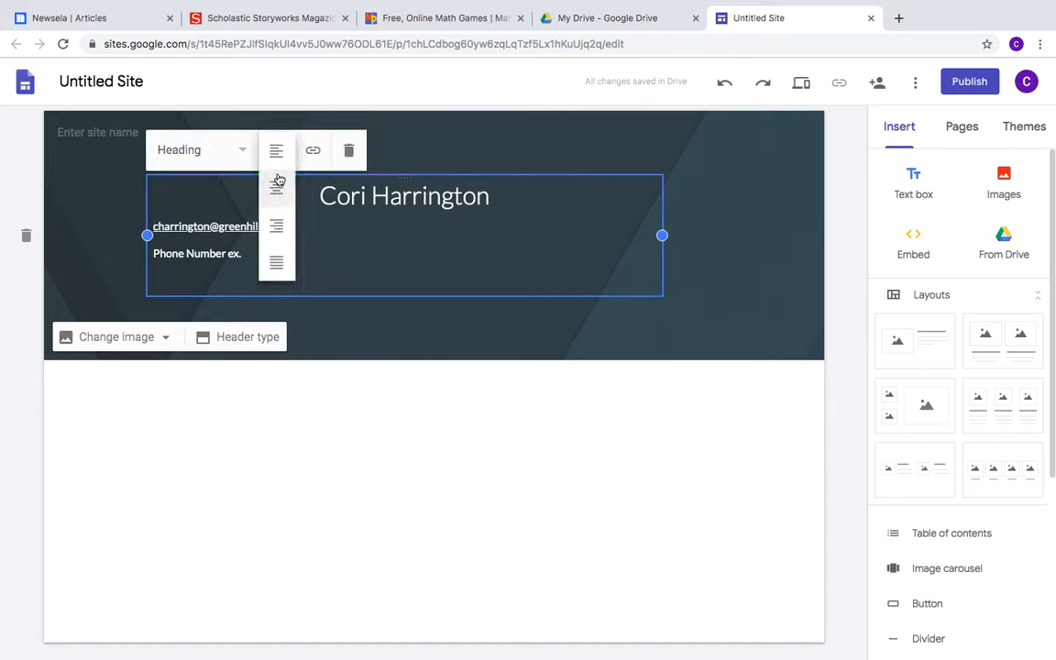
{"action": "left_click", "coordinate": [276, 150]}
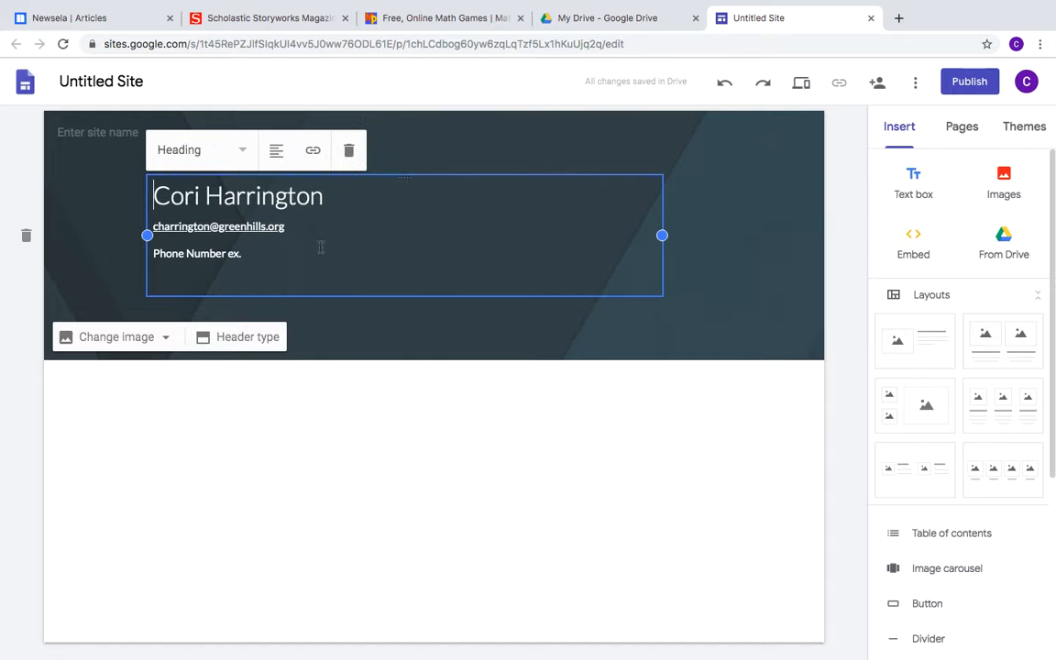
Move the header text block toward the header's left edge
{"action": "left_click", "coordinate": [462, 152]}
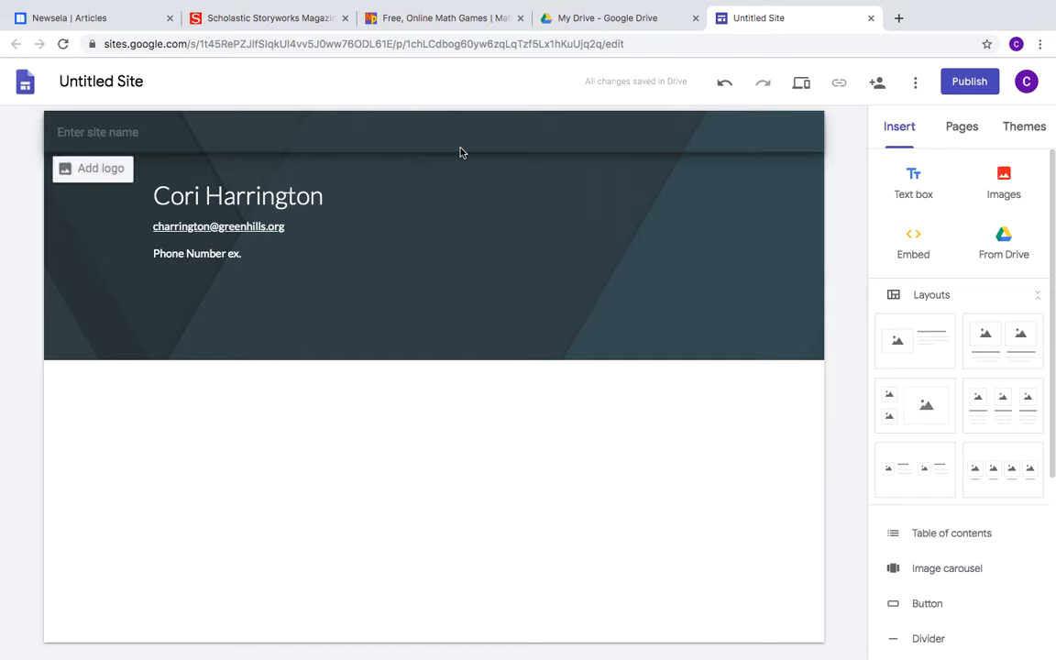
{"action": "left_click", "coordinate": [264, 212]}
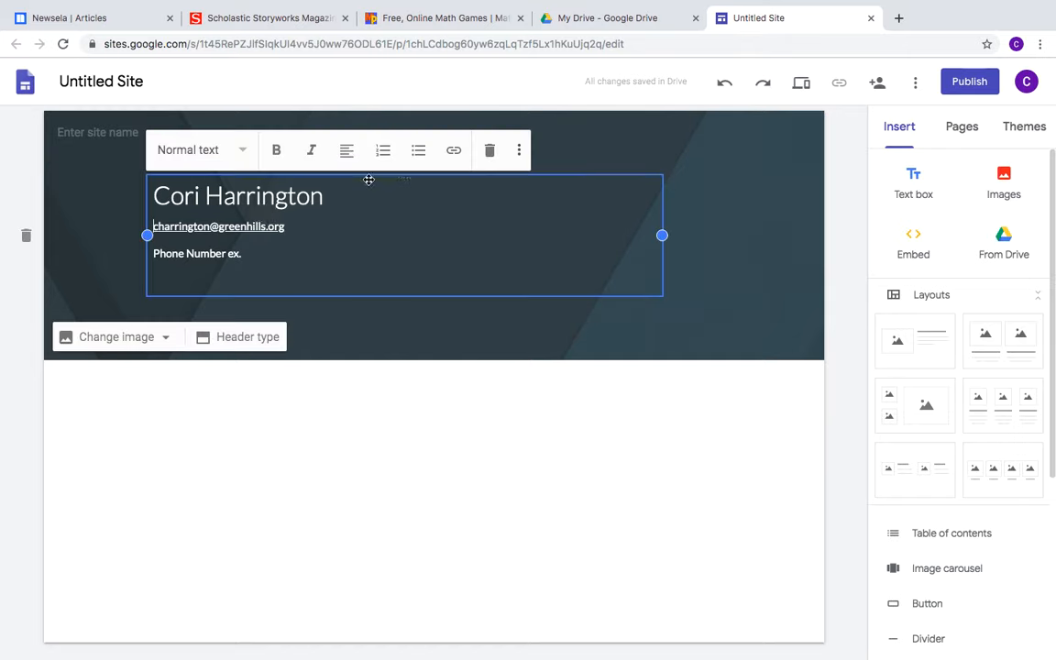
{"action": "left_click_drag", "start_coordinate": [368, 180], "coordinate": [66, 165]}
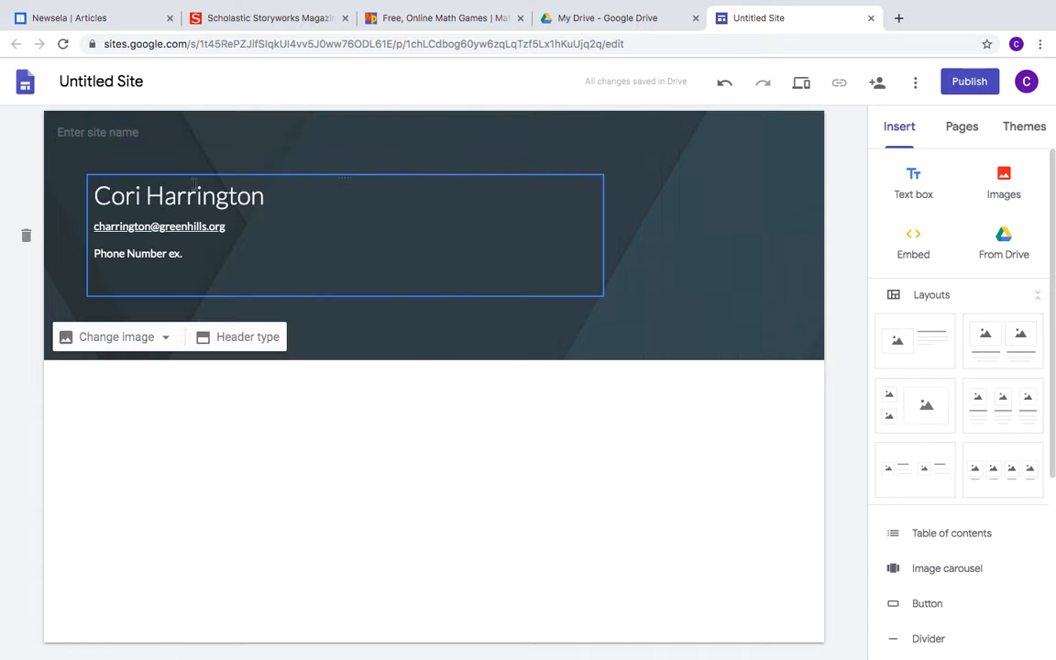
{"action": "left_click", "coordinate": [660, 243]}
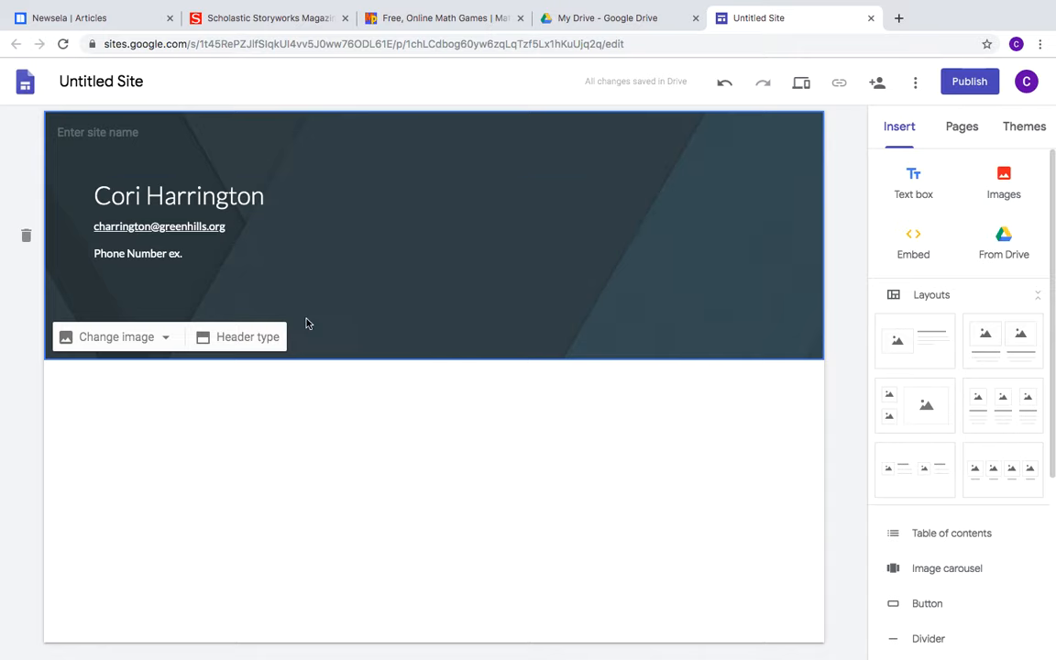
{"action": "left_click", "coordinate": [260, 347]}
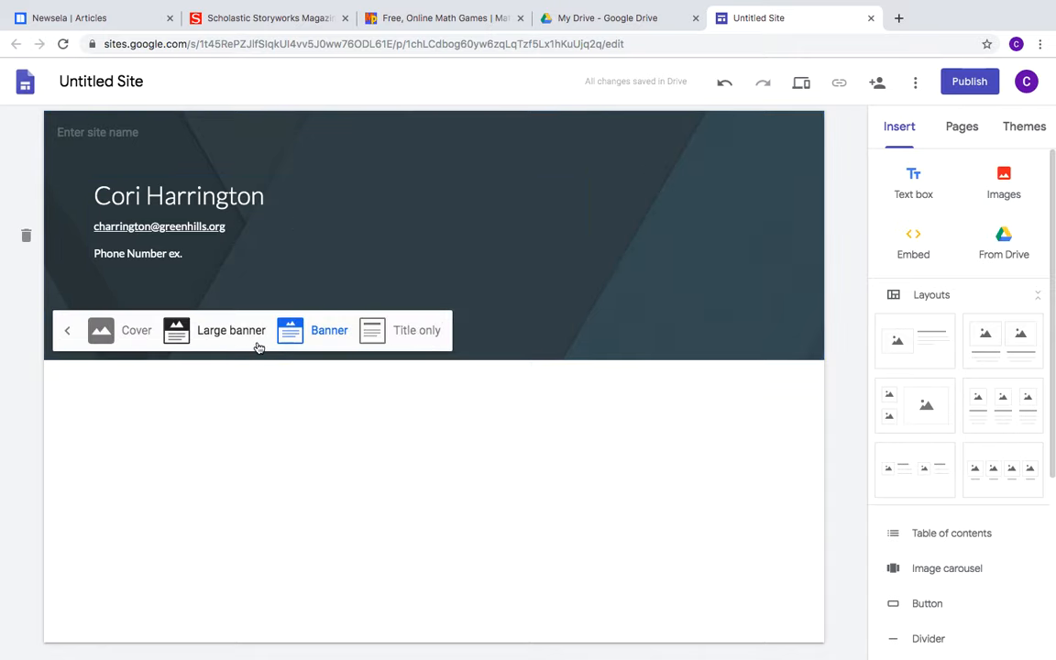
{"action": "left_click", "coordinate": [235, 334]}
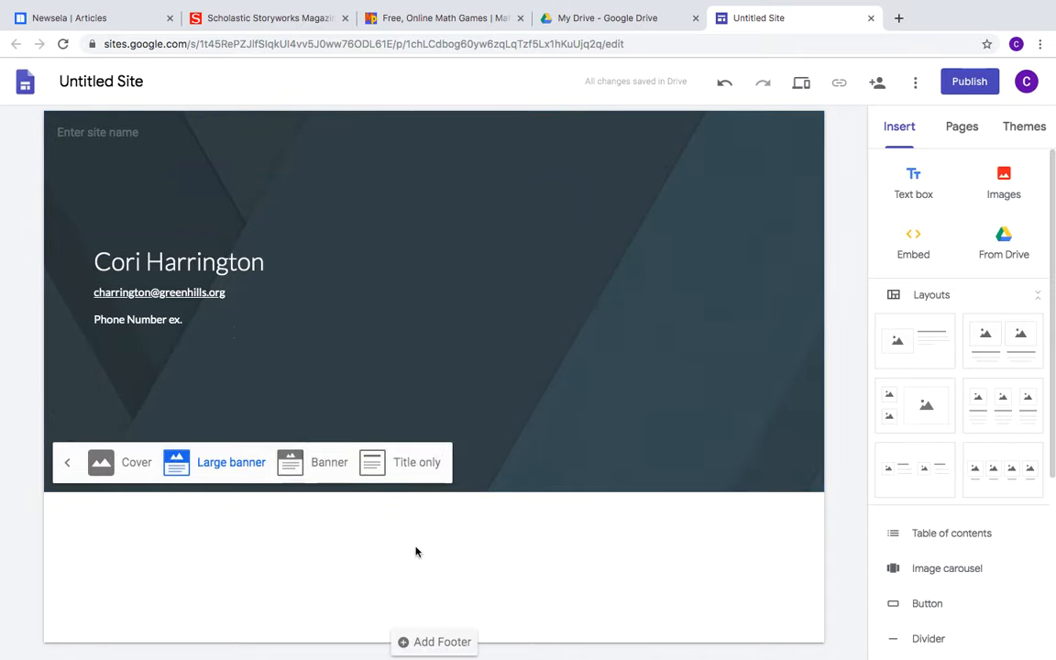
{"action": "left_click", "coordinate": [112, 468]}
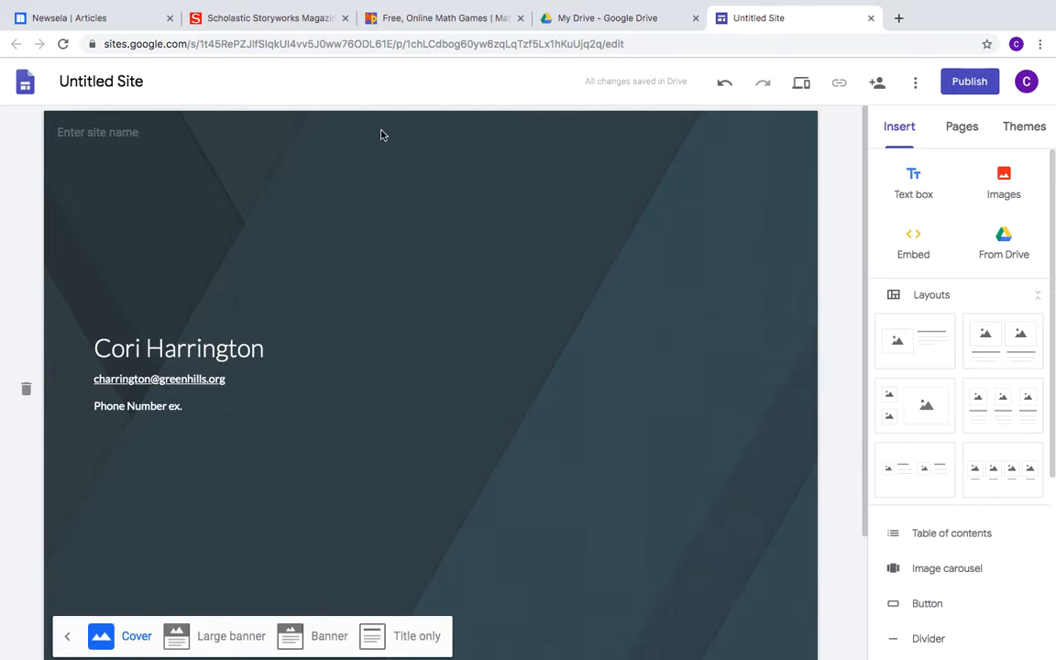
{"action": "left_click", "coordinate": [414, 642]}
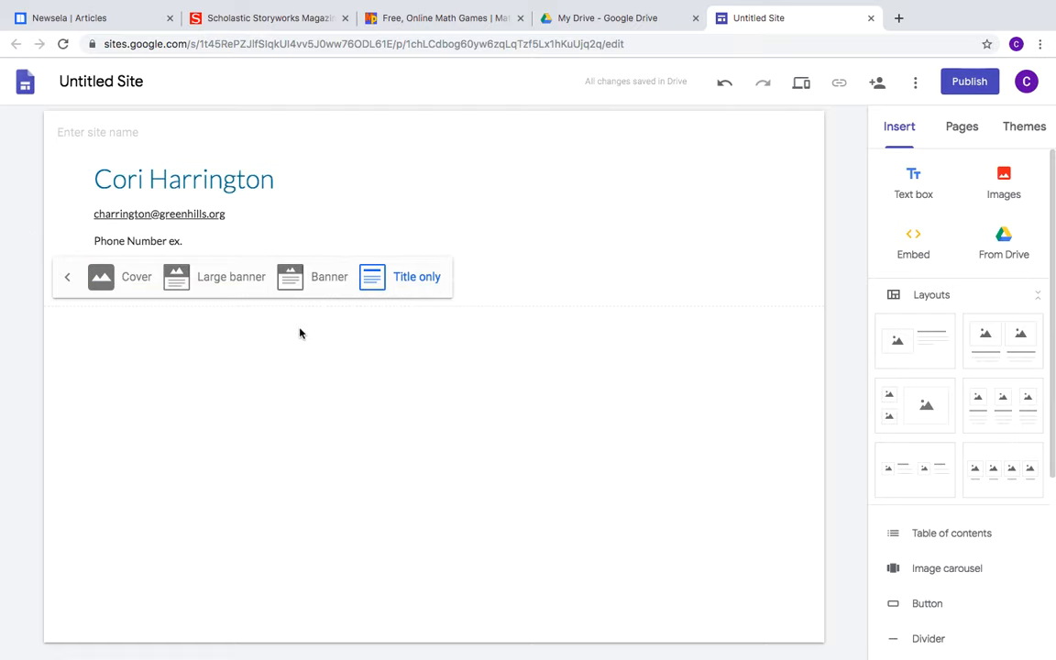
{"action": "left_click", "coordinate": [321, 277]}
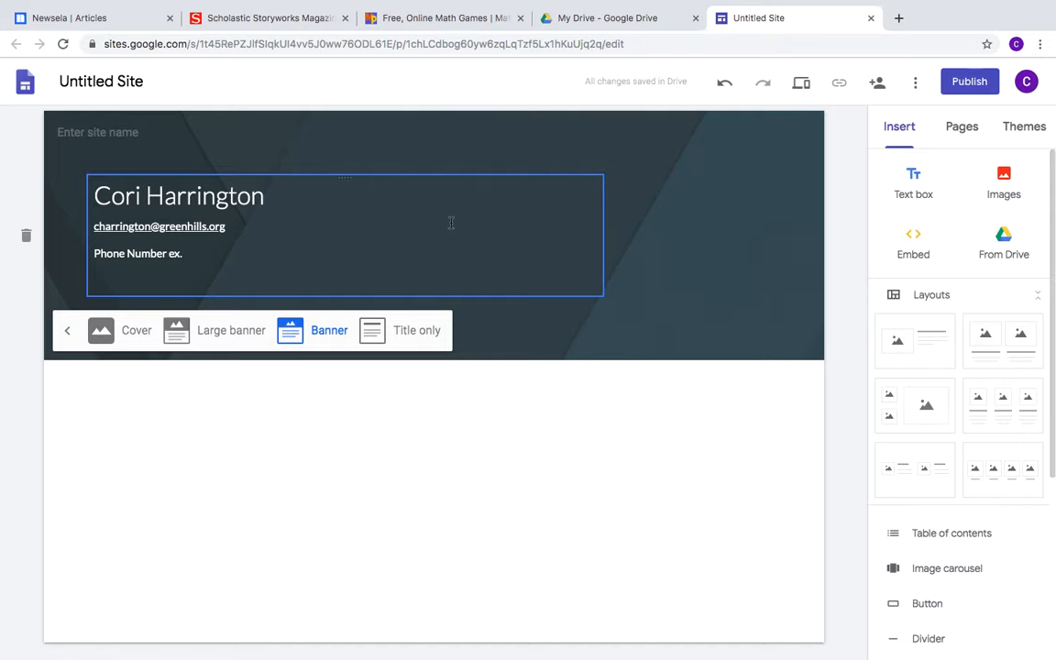
{"action": "left_click", "coordinate": [711, 294]}
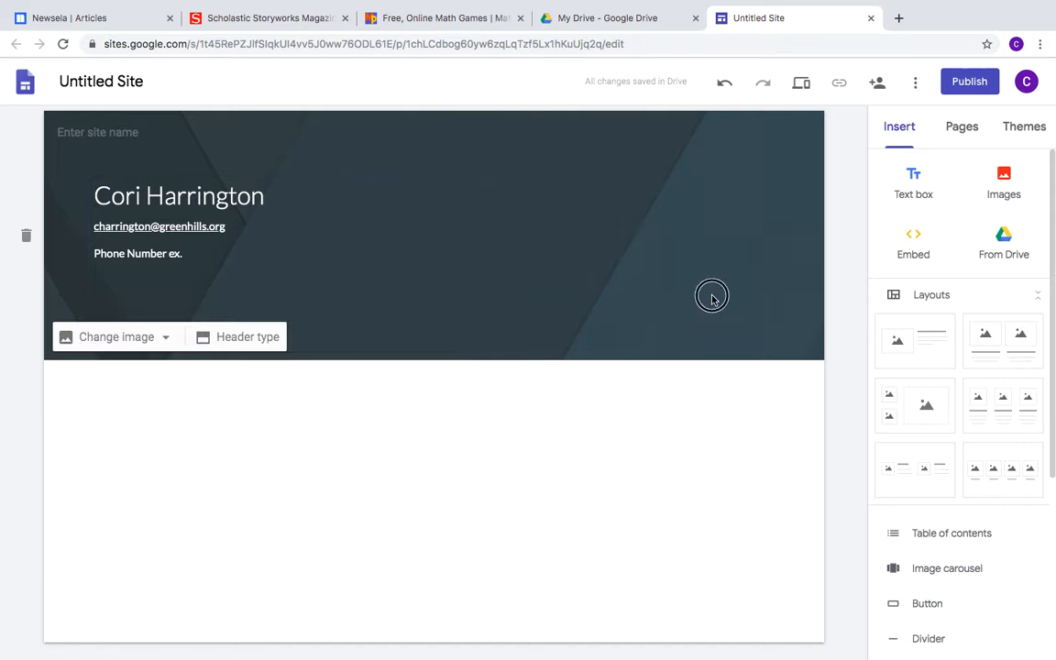
{"action": "left_click", "coordinate": [129, 339]}
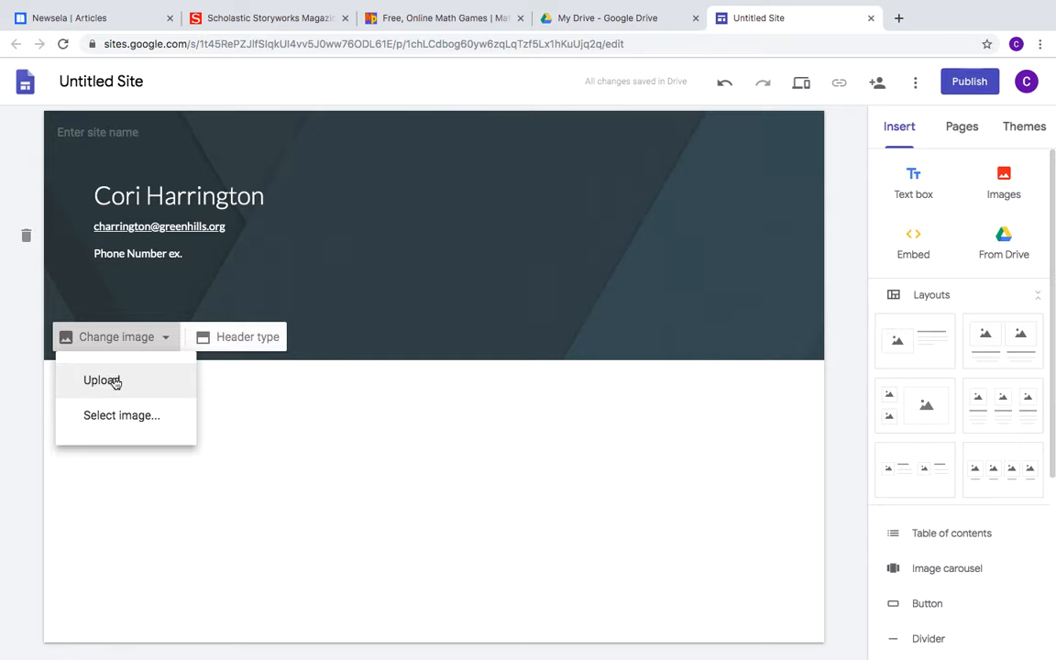
Set a colourful elementary classroom photo from a 'classroom' image search as the header background
{"action": "left_click", "coordinate": [103, 416]}
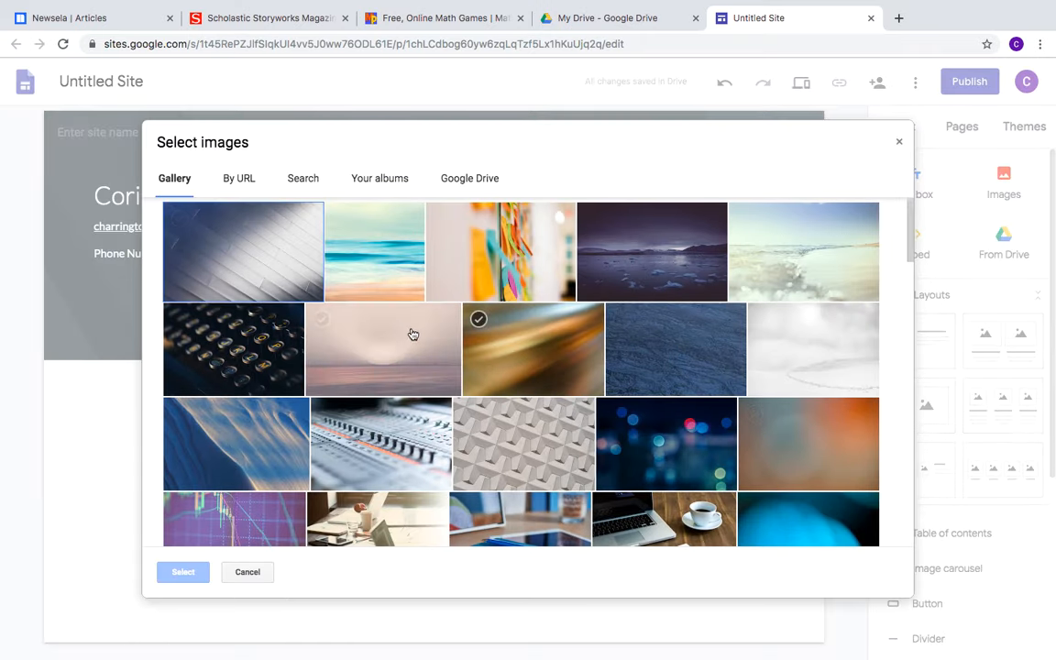
{"action": "left_click", "coordinate": [305, 183]}
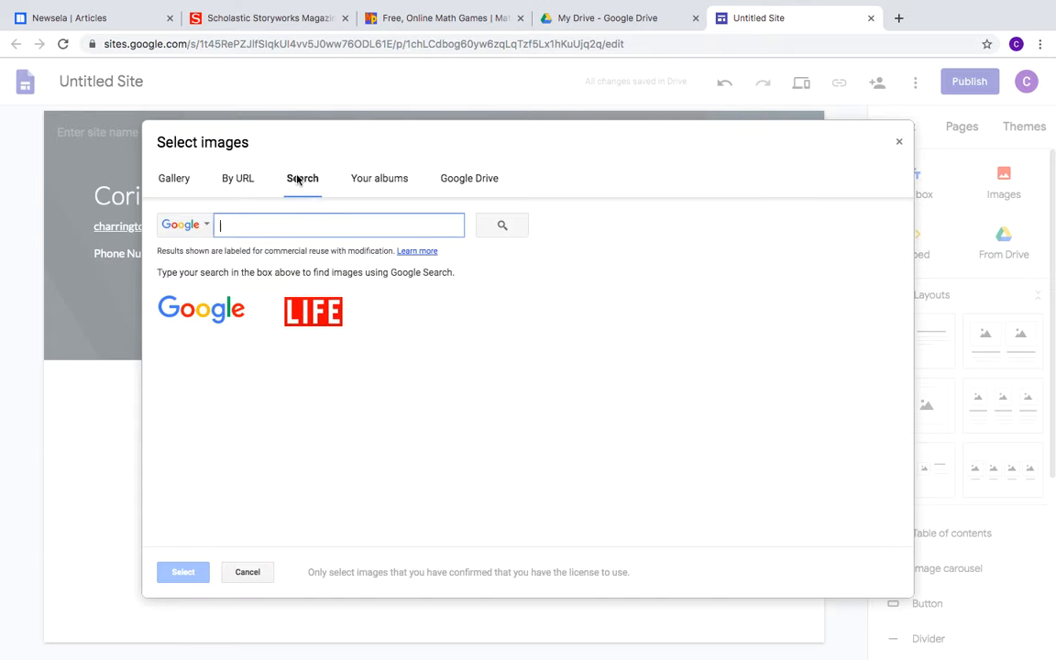
{"action": "type", "text": "classroom"}
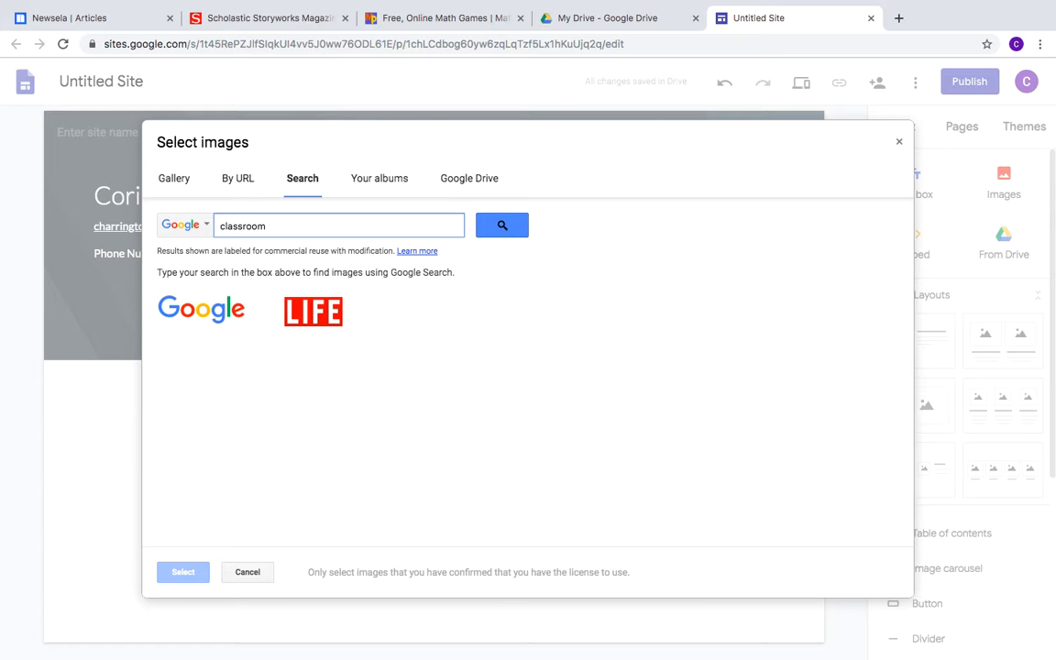
{"action": "key", "text": "Return"}
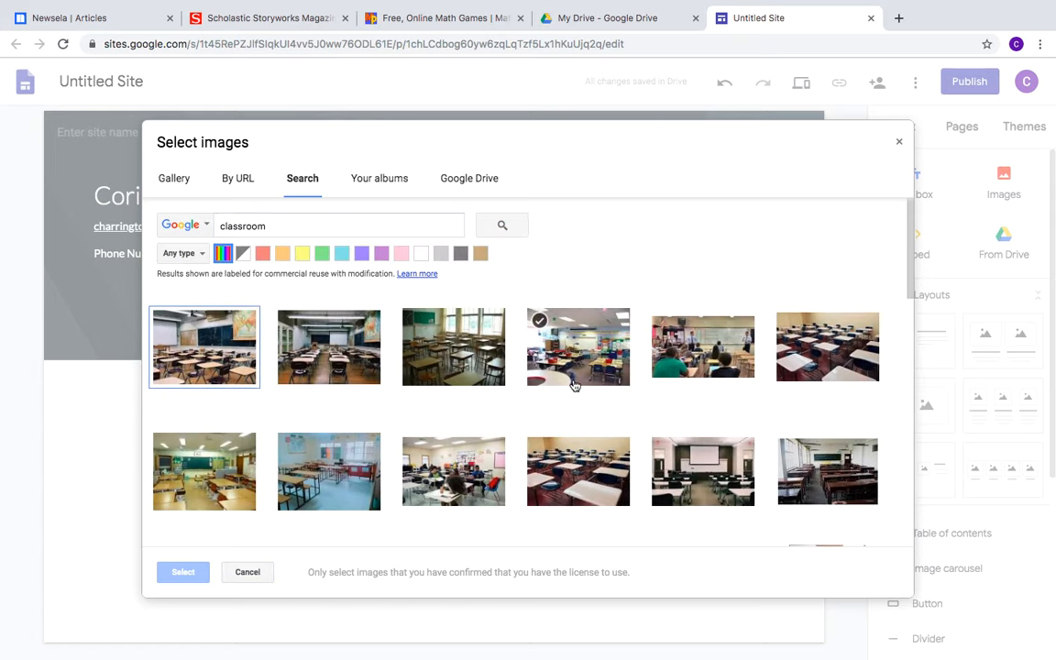
{"action": "left_click", "coordinate": [550, 353]}
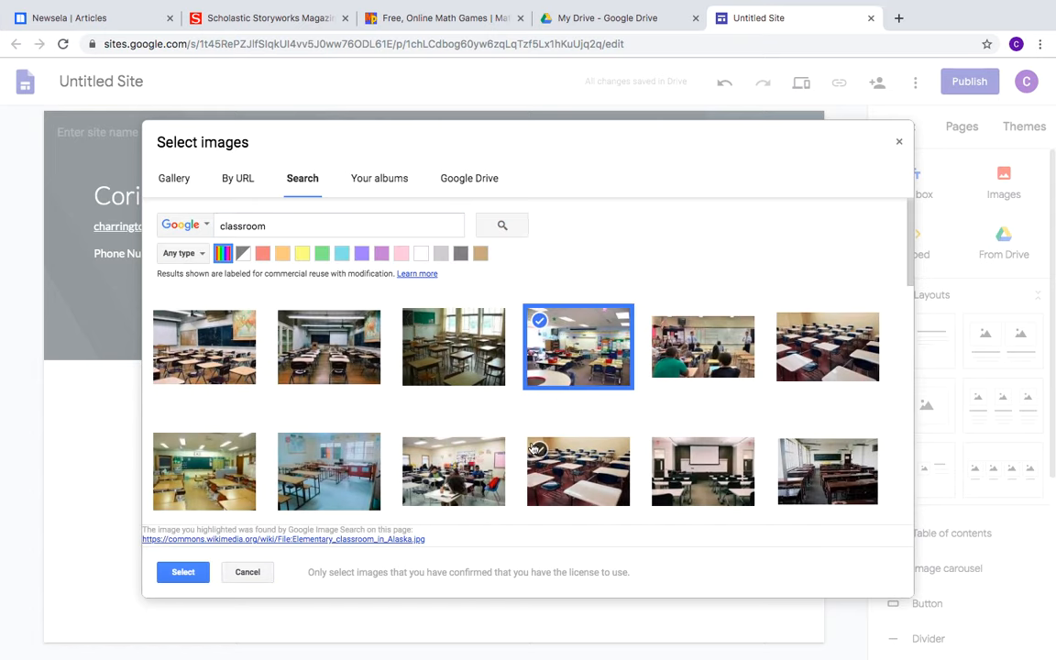
{"action": "left_click", "coordinate": [187, 572]}
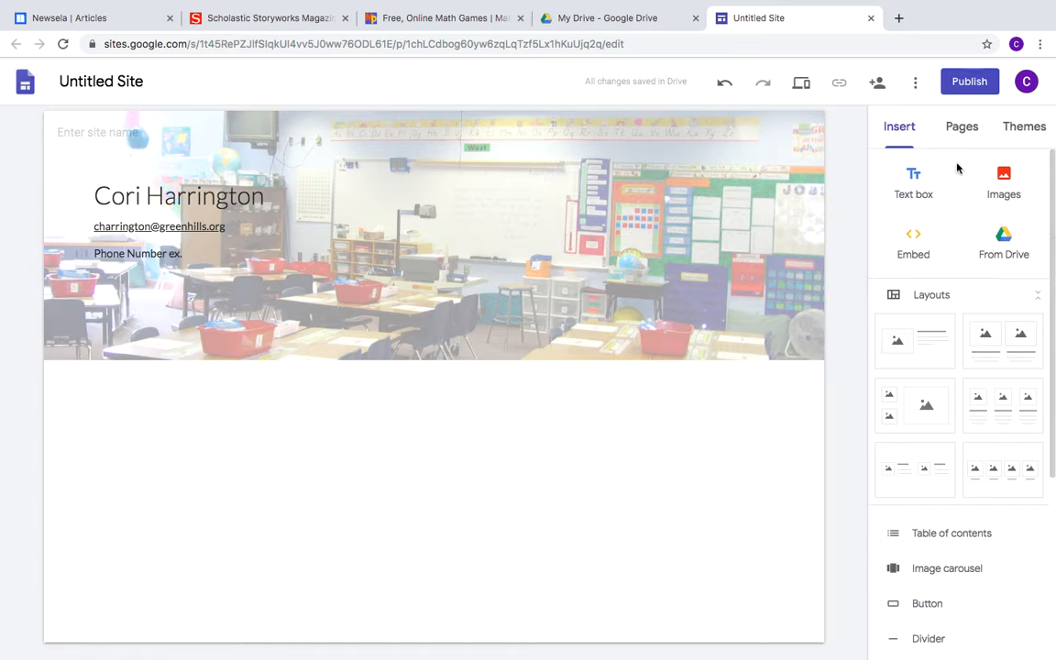
{"action": "double_click", "coordinate": [147, 421]}
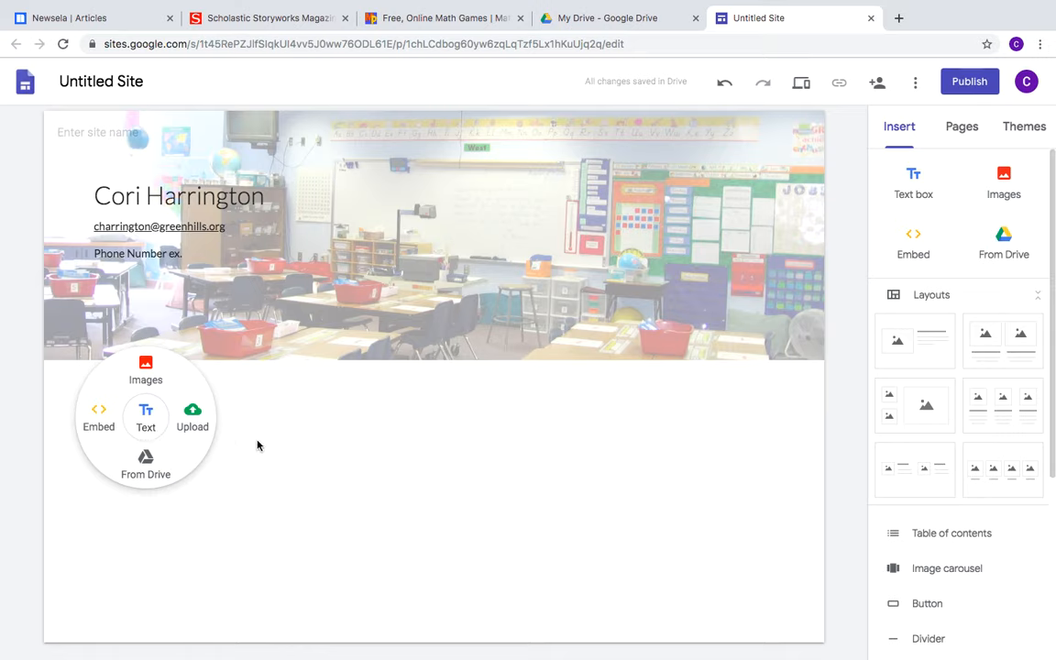
{"action": "left_click", "coordinate": [508, 494]}
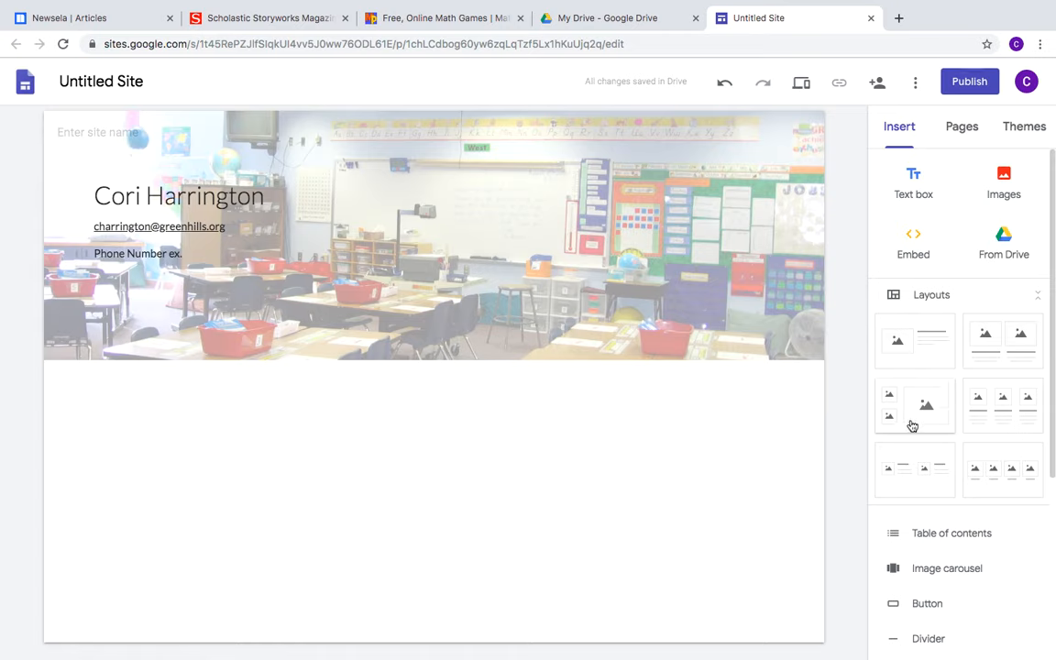
Add an image-plus-text layout section and title it 'Welcome Back!!!'
{"action": "left_click", "coordinate": [928, 343]}
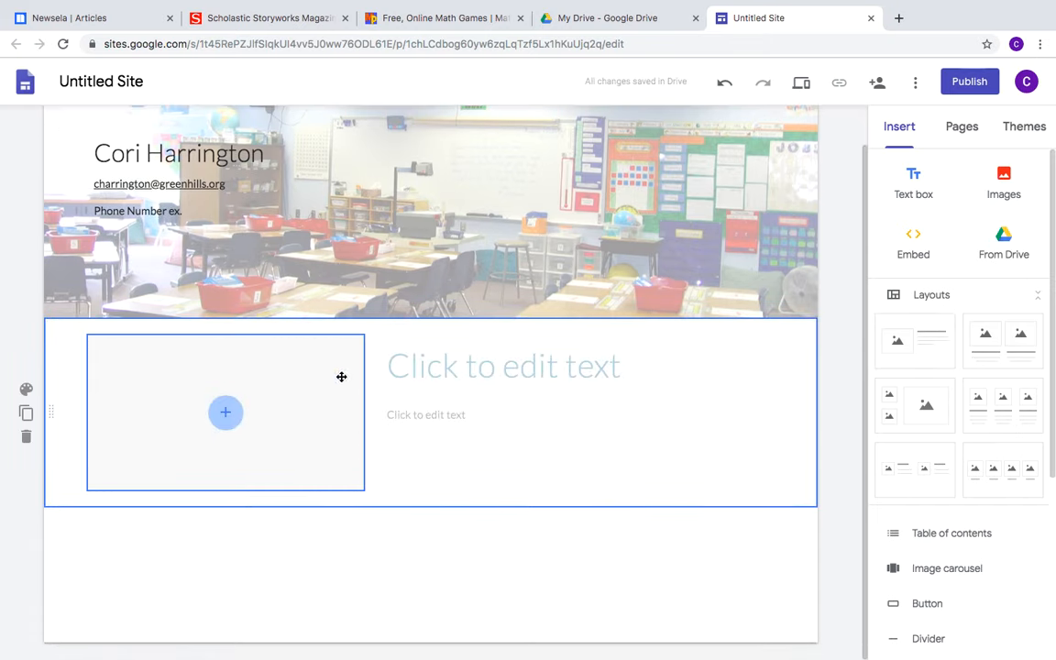
{"action": "left_click", "coordinate": [452, 374]}
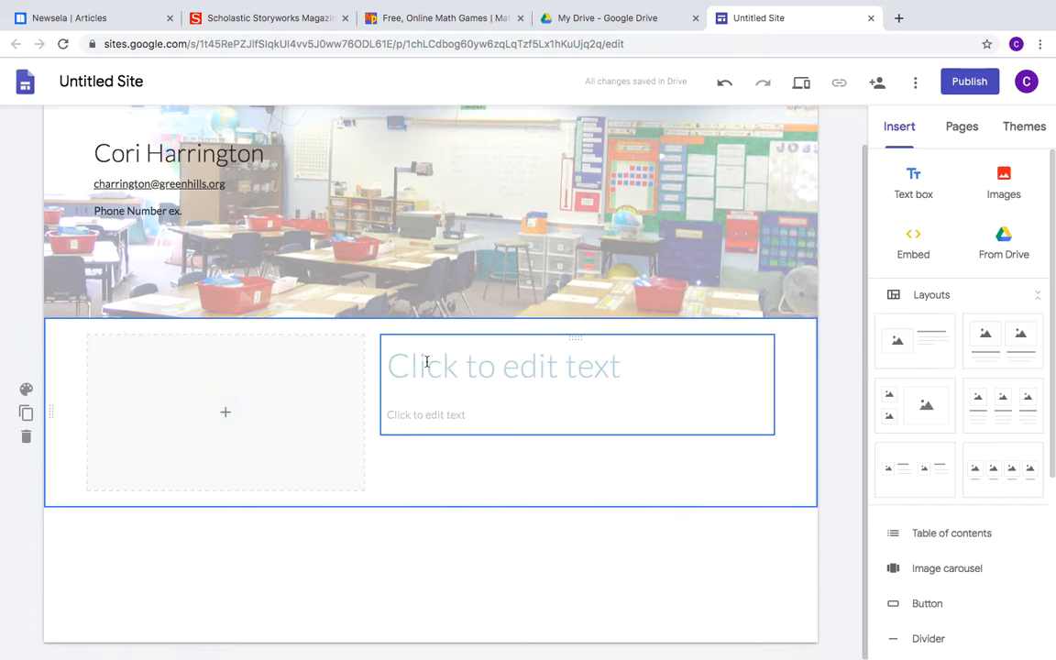
{"action": "left_click", "coordinate": [428, 362]}
{"action": "type", "text": "We"}
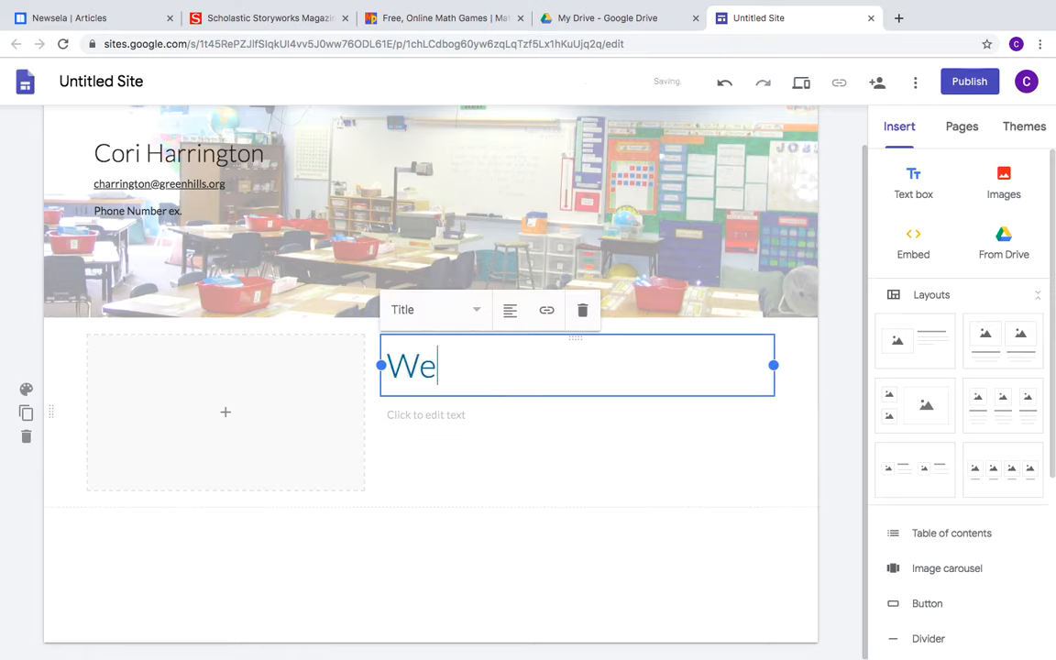
{"action": "type", "text": "lcom Back"}
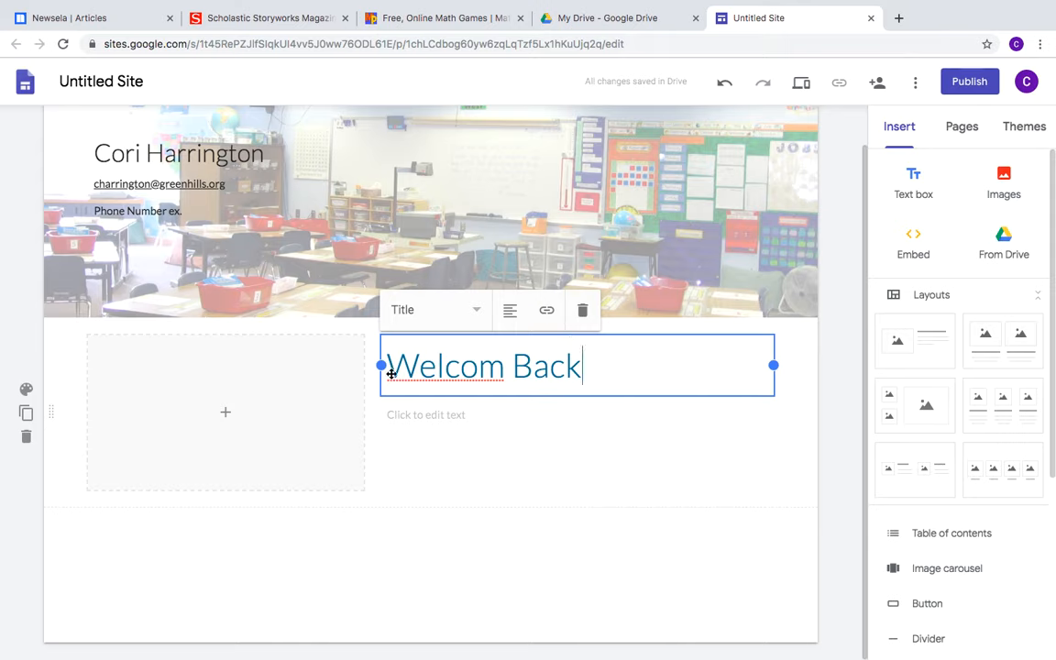
{"action": "type", "text": "e"}
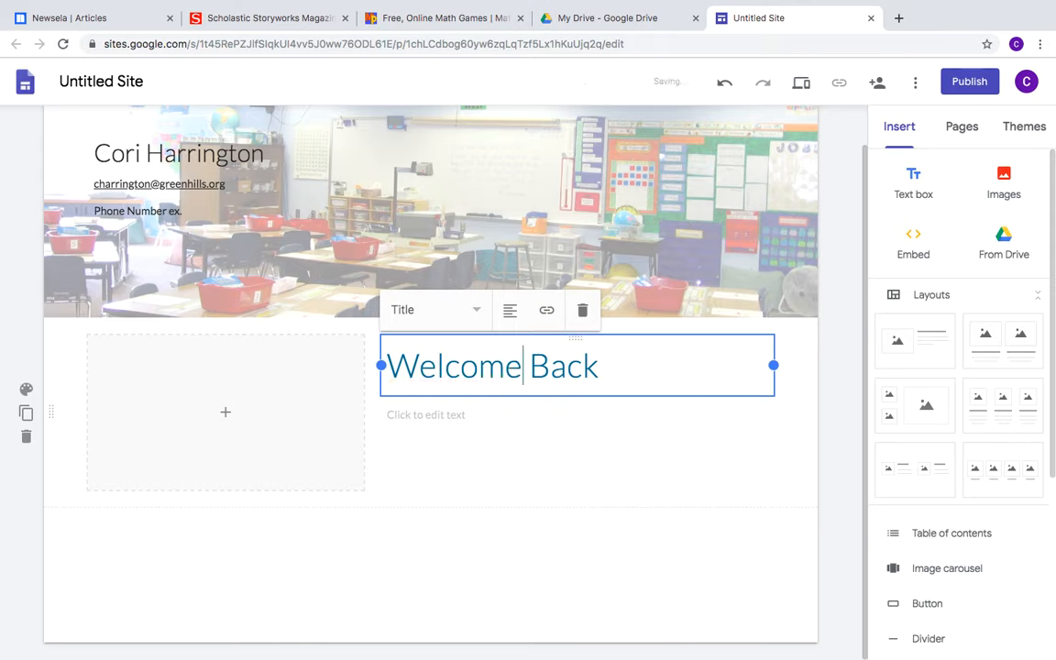
{"action": "left_click", "coordinate": [600, 369]}
{"action": "type", "text": ","}
{"action": "type", "text": "!!!"}
Write 'Hope you all had a great summer......' as the section's body text
{"action": "left_click", "coordinate": [469, 421]}
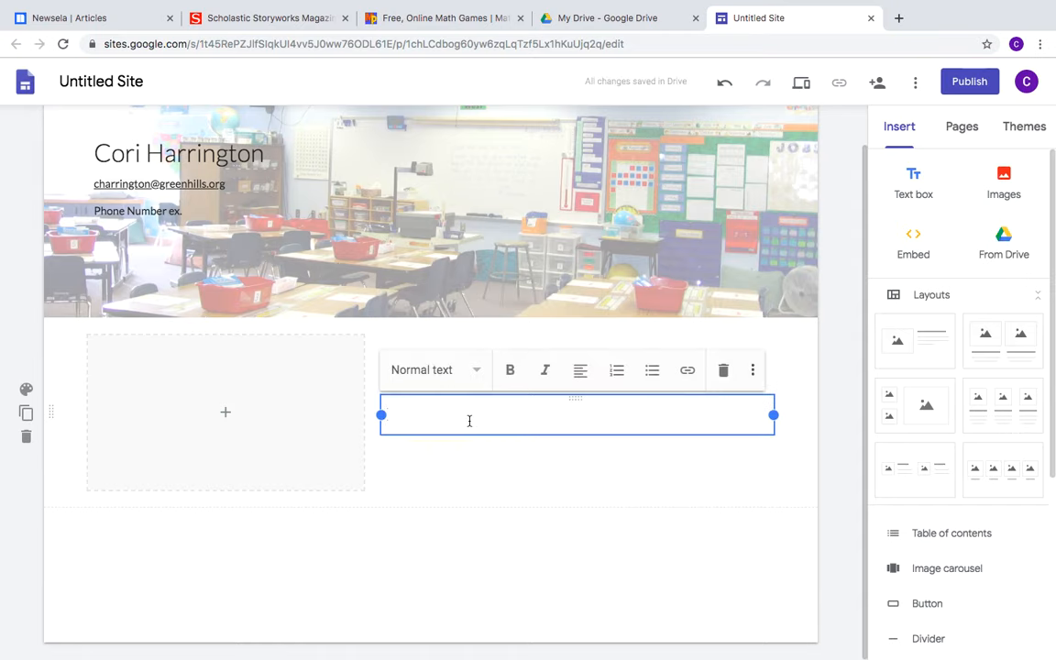
{"action": "type", "text": "Hope you all"}
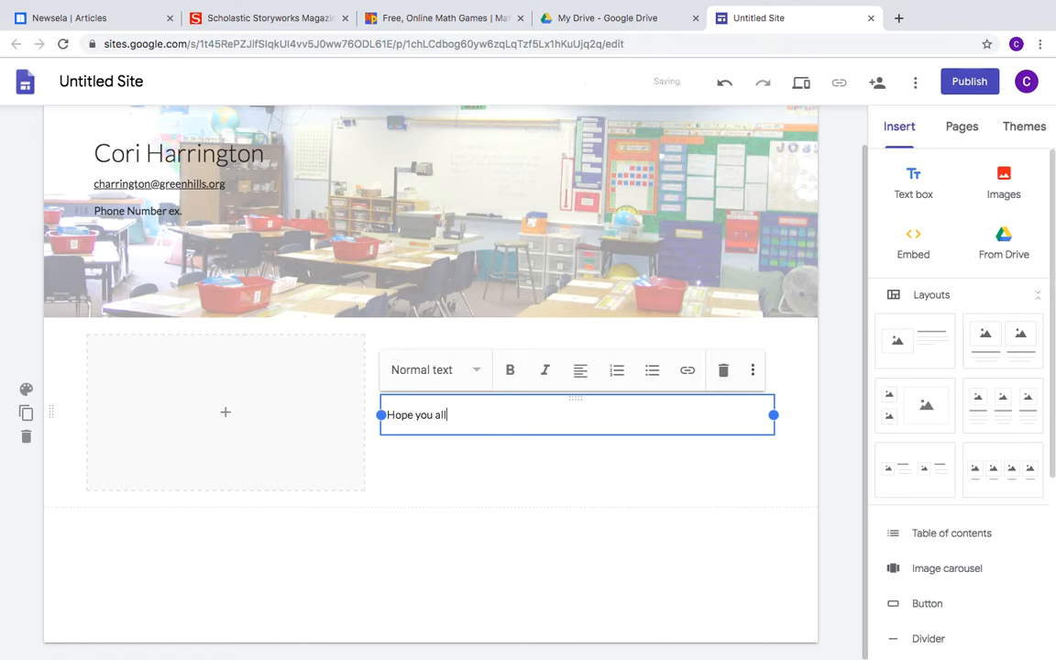
{"action": "type", "text": " had a great summer......"}
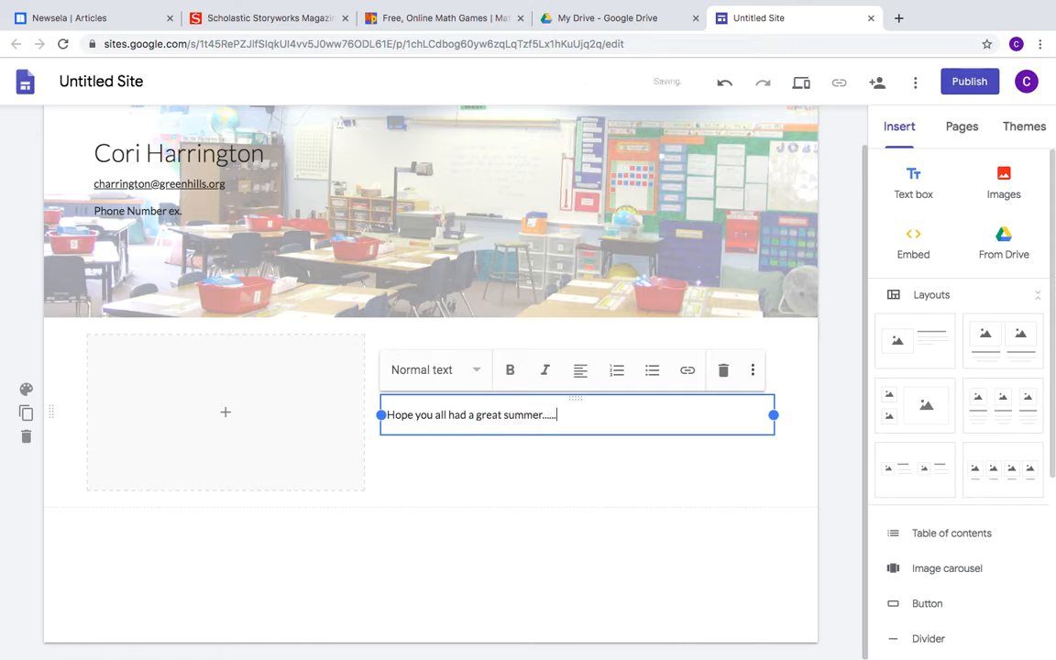
{"action": "left_click", "coordinate": [479, 470]}
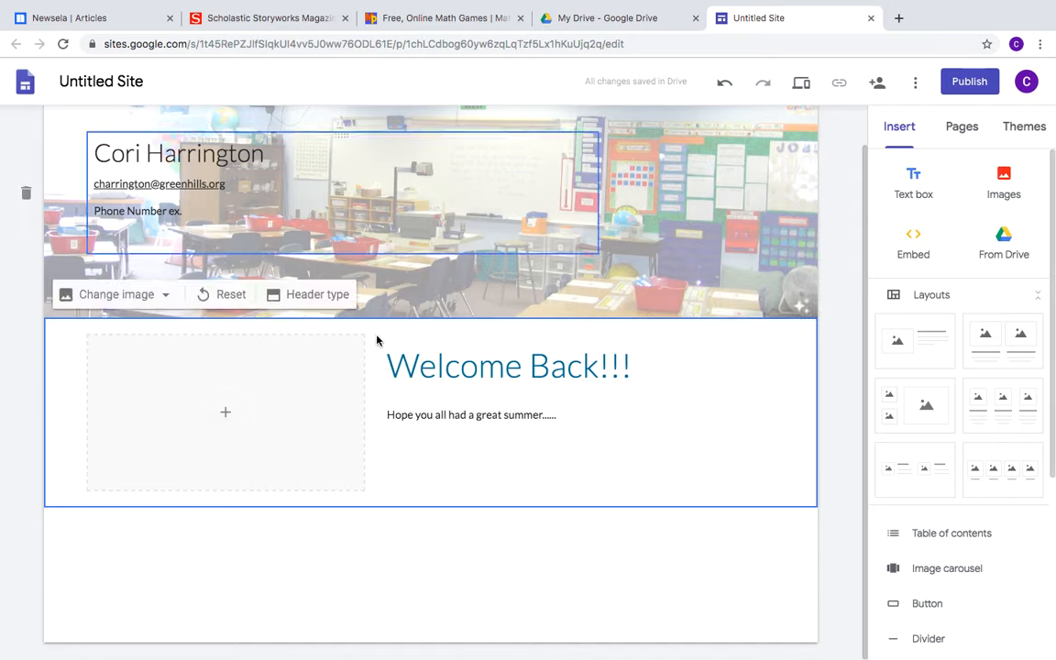
{"action": "left_click", "coordinate": [226, 413]}
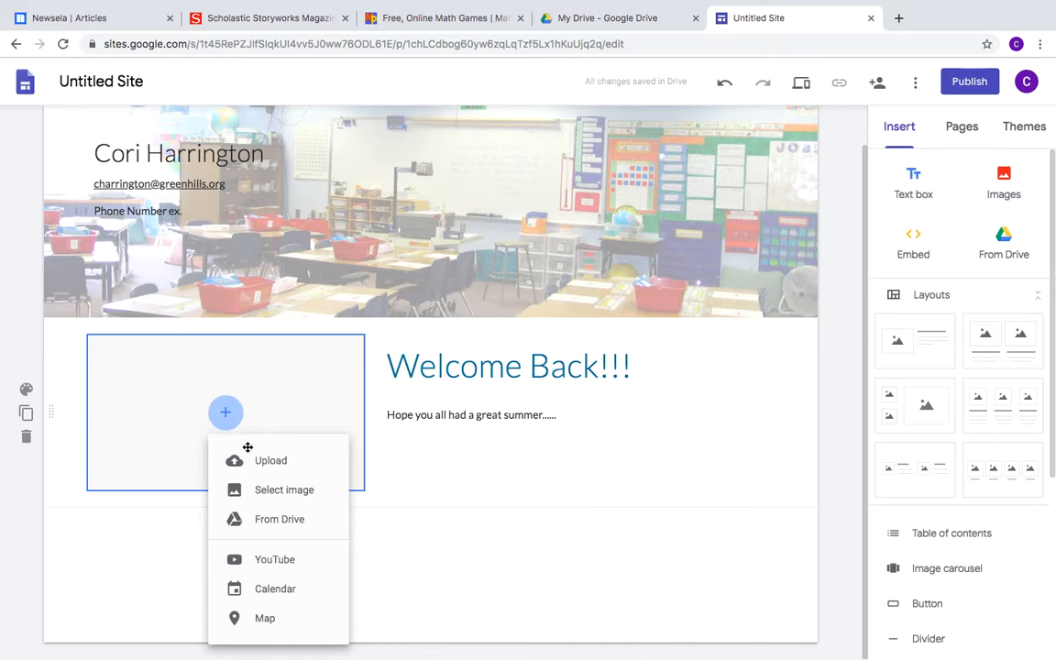
Fill the image slot with the balloon 'Welcome back!' picture from a 'welcome back' web search
{"action": "left_click", "coordinate": [277, 491]}
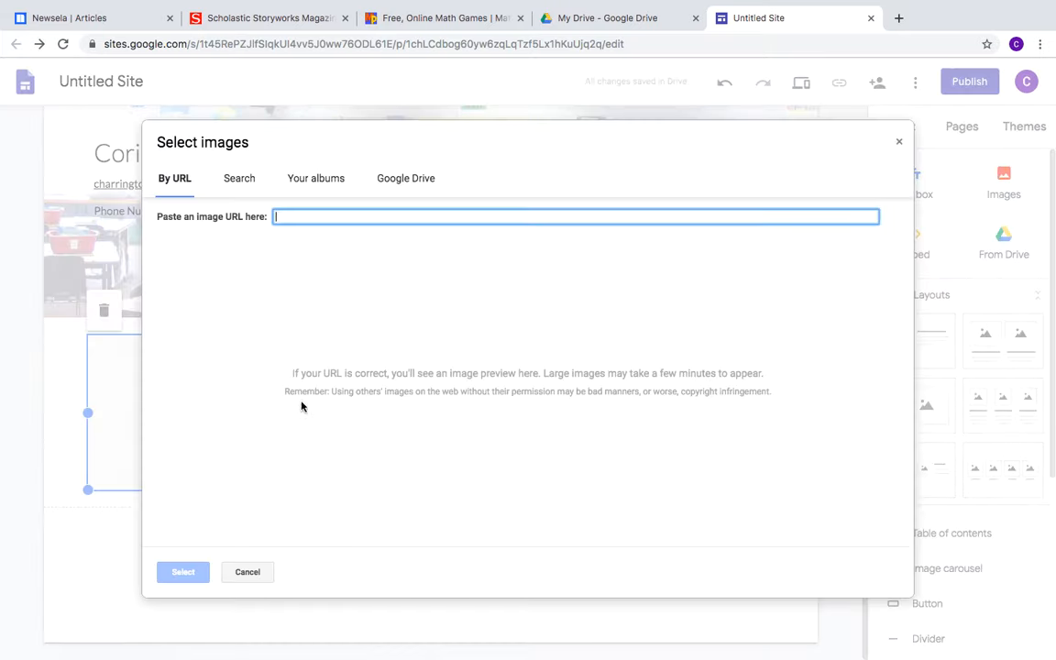
{"action": "left_click", "coordinate": [242, 180]}
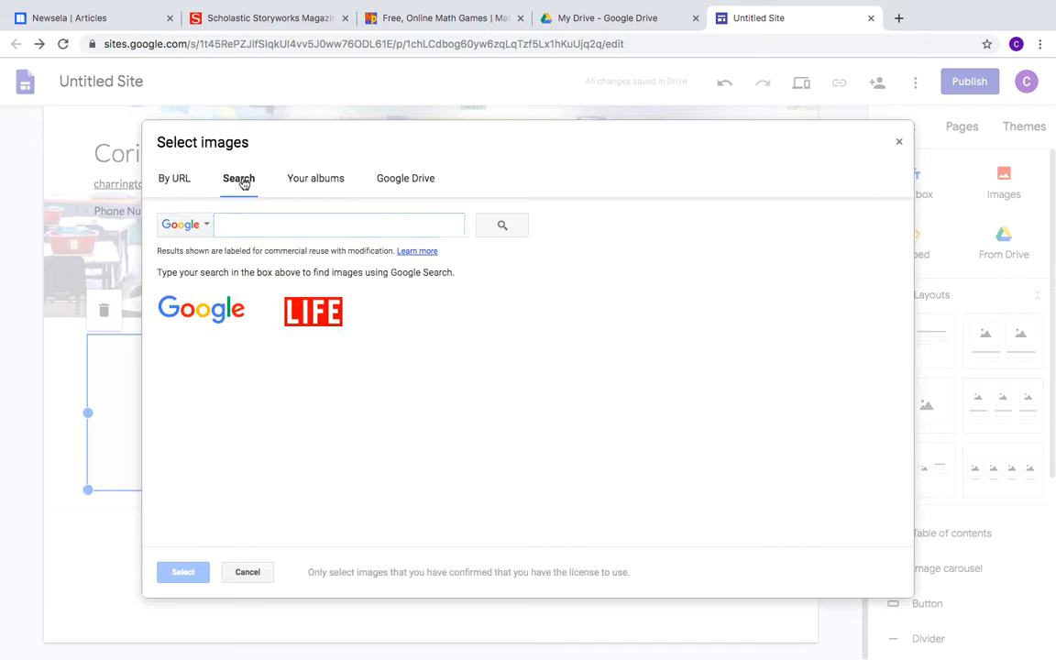
{"action": "left_click", "coordinate": [236, 220]}
{"action": "type", "text": "welcome back"}
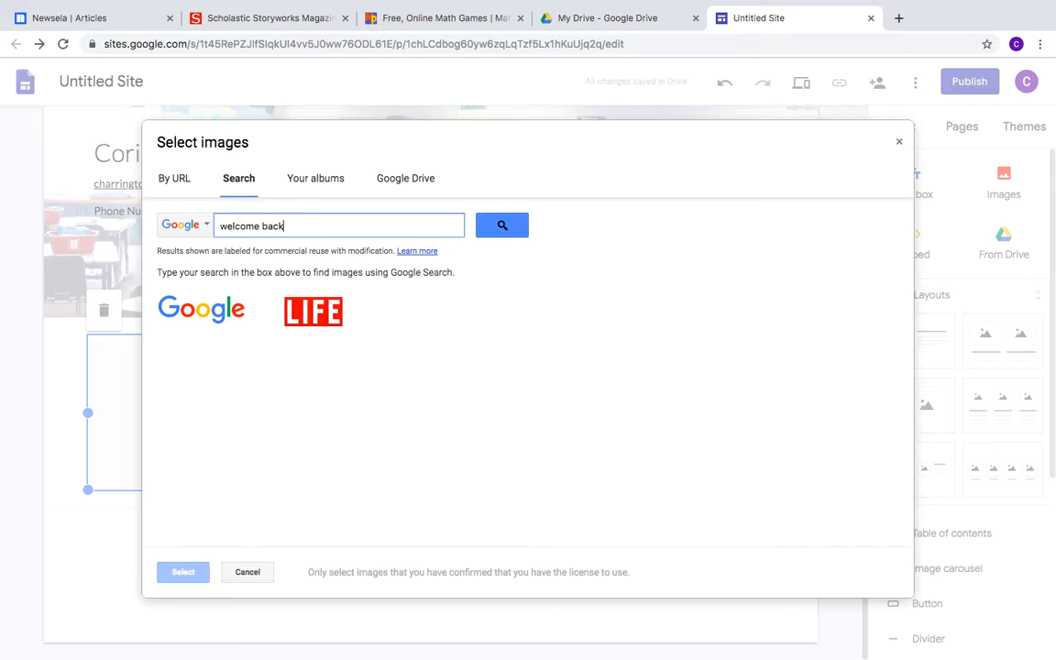
{"action": "key", "text": "Return"}
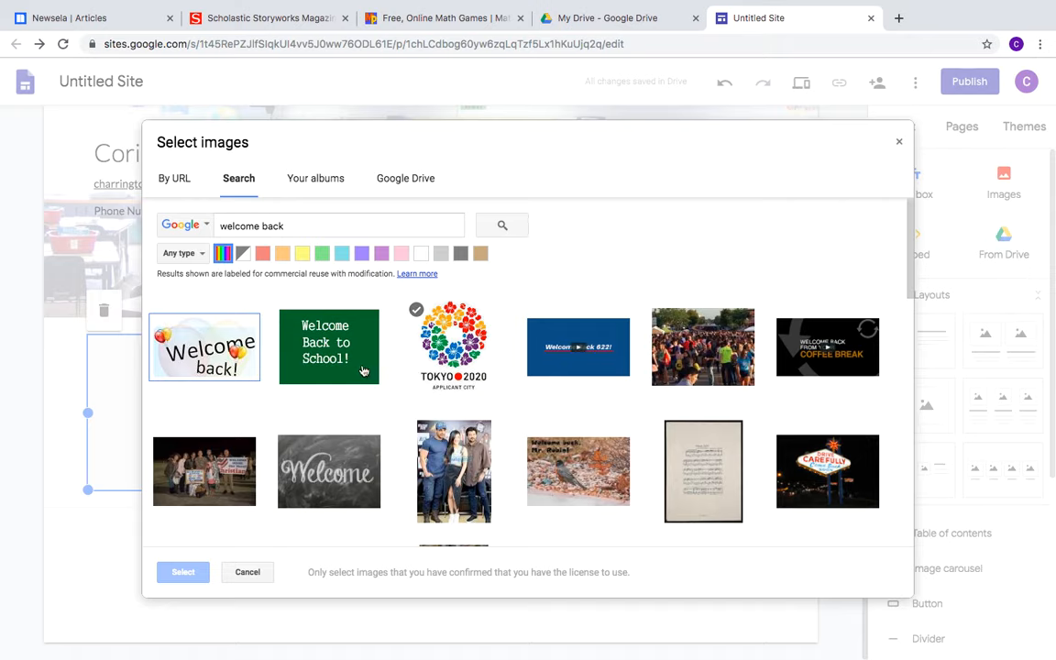
{"action": "left_click", "coordinate": [188, 319]}
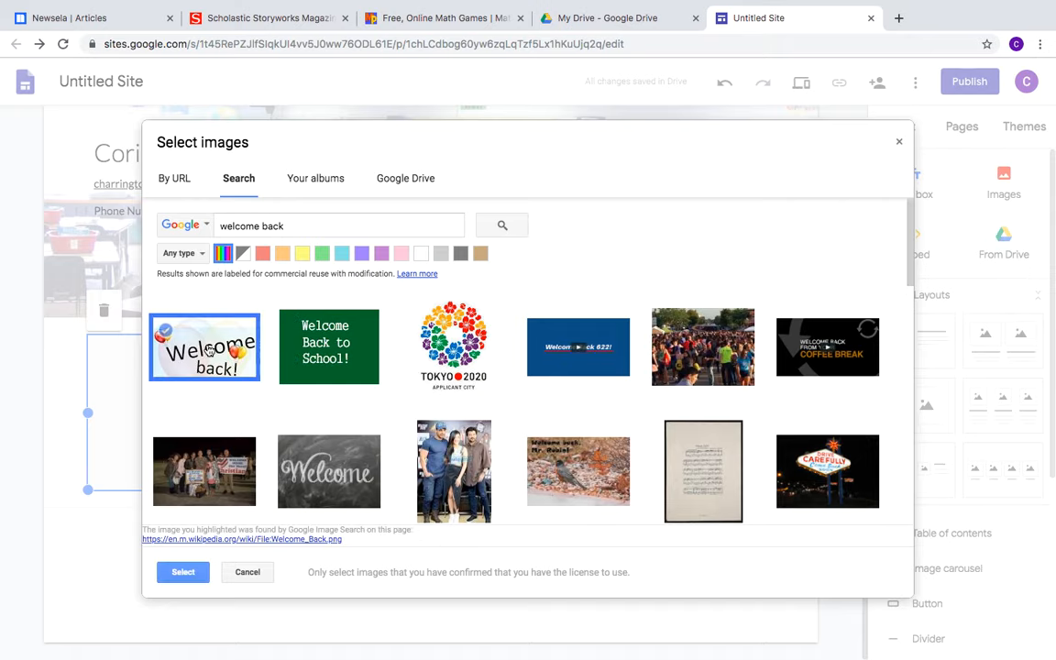
{"action": "left_click", "coordinate": [172, 569]}
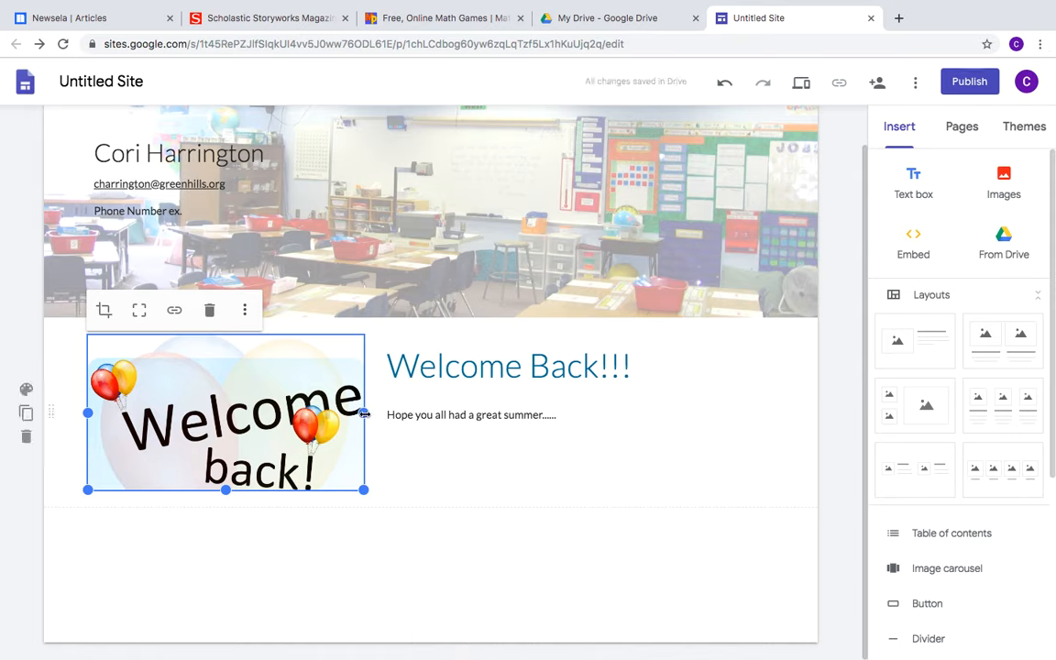
Make the Welcome back! picture slightly wider and taller beside the greeting text
{"action": "mouse_move", "coordinate": [364, 414]}
{"action": "left_mouse_down"}
{"action": "mouse_move", "coordinate": [400, 413]}
{"action": "mouse_move", "coordinate": [376, 403]}
{"action": "mouse_move", "coordinate": [365, 413]}
{"action": "left_mouse_up"}
{"action": "mouse_move", "coordinate": [228, 492]}
{"action": "left_mouse_down"}
{"action": "mouse_move", "coordinate": [225, 513]}
{"action": "mouse_move", "coordinate": [245, 446]}
{"action": "mouse_move", "coordinate": [232, 503]}
{"action": "left_mouse_up"}
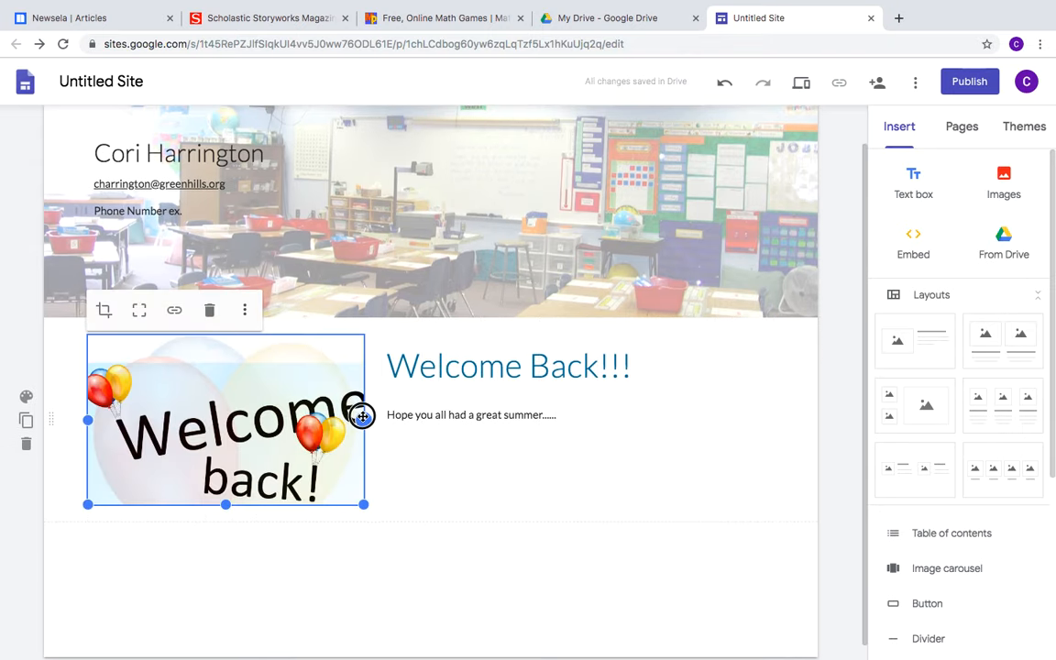
{"action": "left_click_drag", "start_coordinate": [363, 417], "coordinate": [372, 417]}
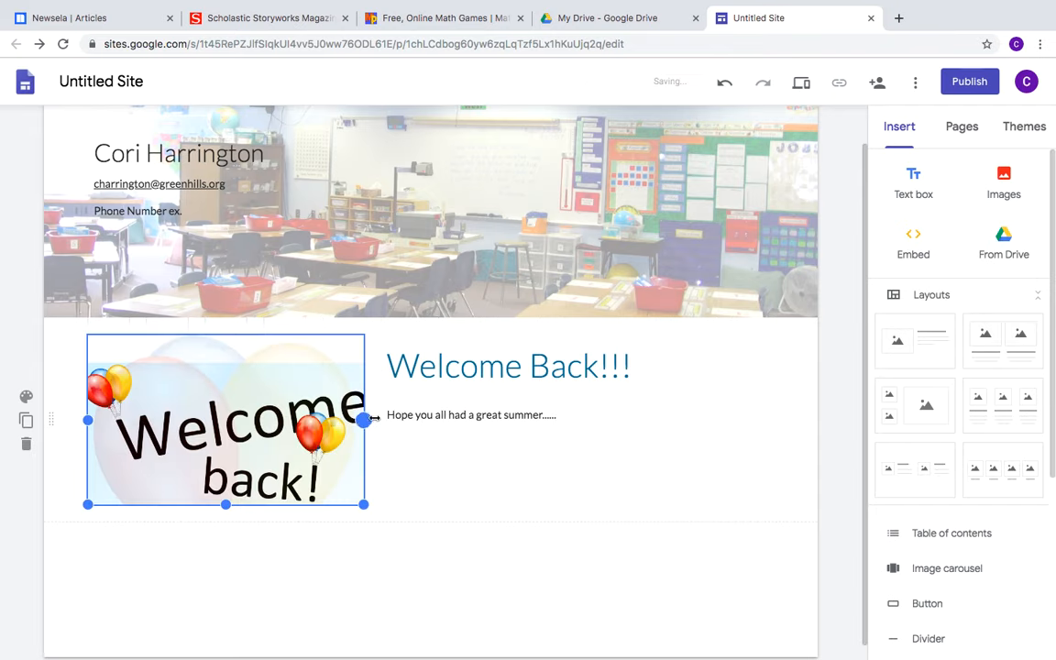
{"action": "left_click", "coordinate": [466, 506]}
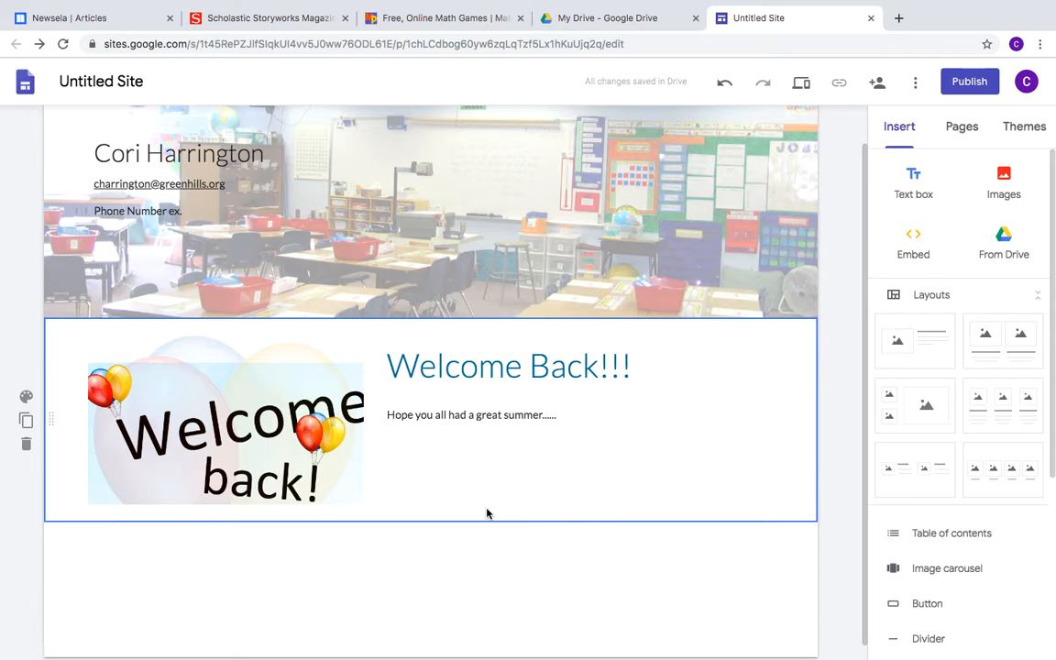
{"action": "mouse_move", "coordinate": [863, 343]}
{"action": "left_mouse_down"}
{"action": "mouse_move", "coordinate": [864, 261]}
{"action": "mouse_move", "coordinate": [867, 353]}
{"action": "left_mouse_up"}
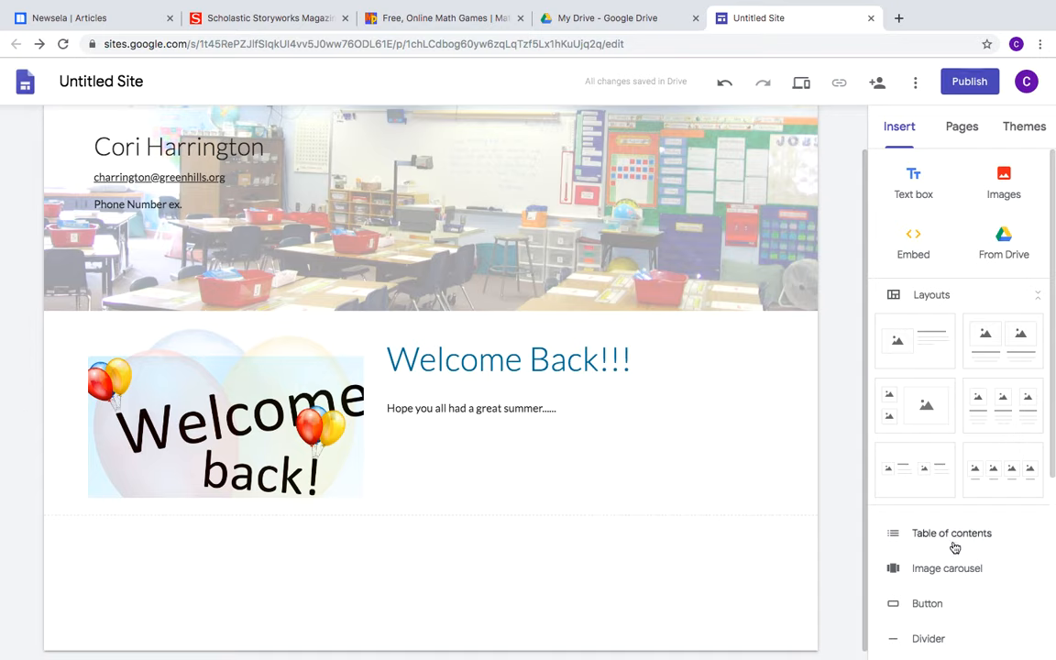
Look through the Pages and Themes panels, then begin inserting a button below the Welcome Back section
{"action": "left_click", "coordinate": [965, 134]}
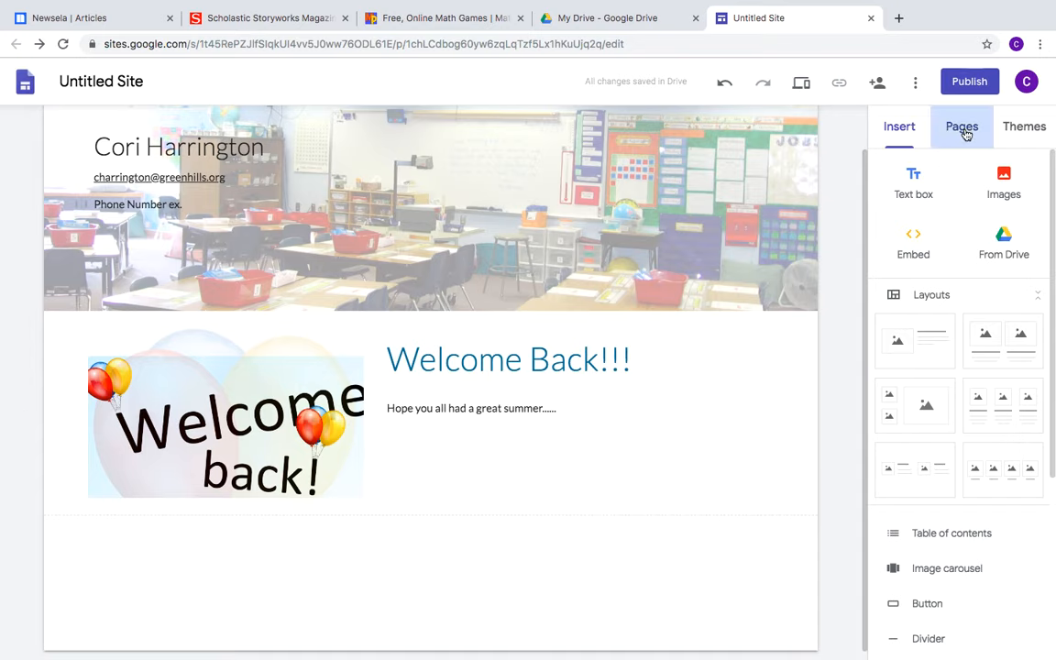
{"action": "left_click", "coordinate": [1018, 125]}
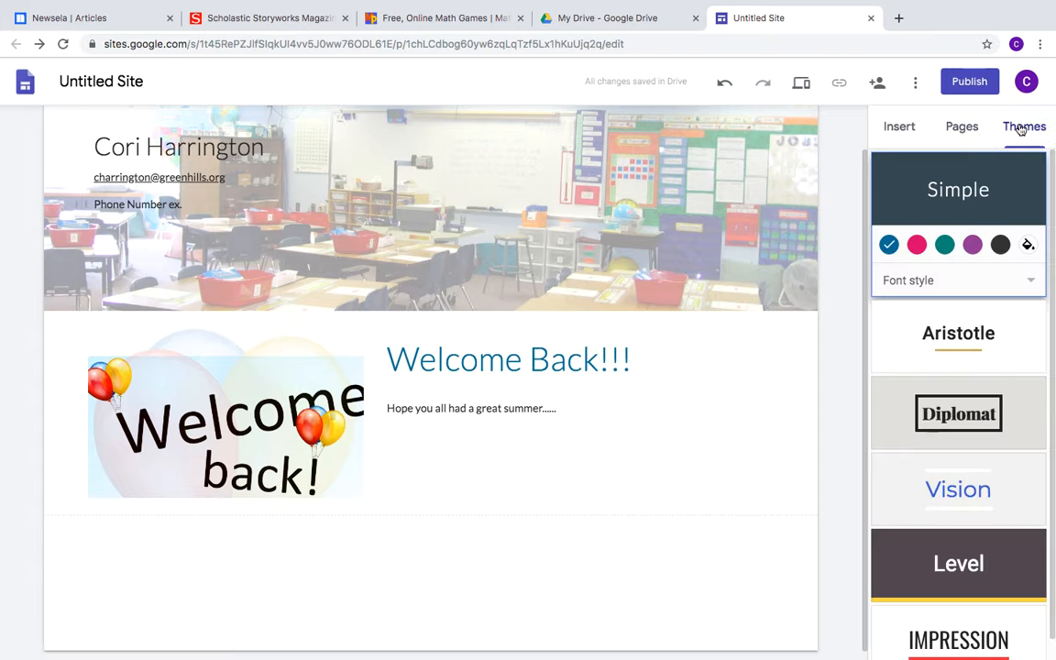
{"action": "left_click", "coordinate": [894, 128]}
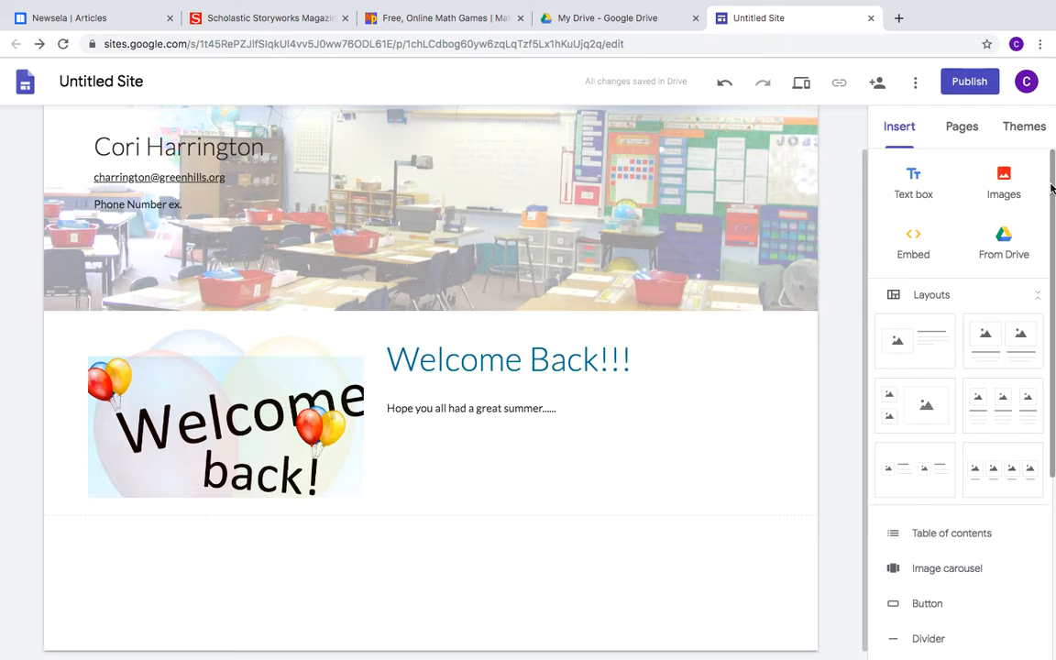
{"action": "left_click_drag", "start_coordinate": [1050, 181], "coordinate": [1048, 291]}
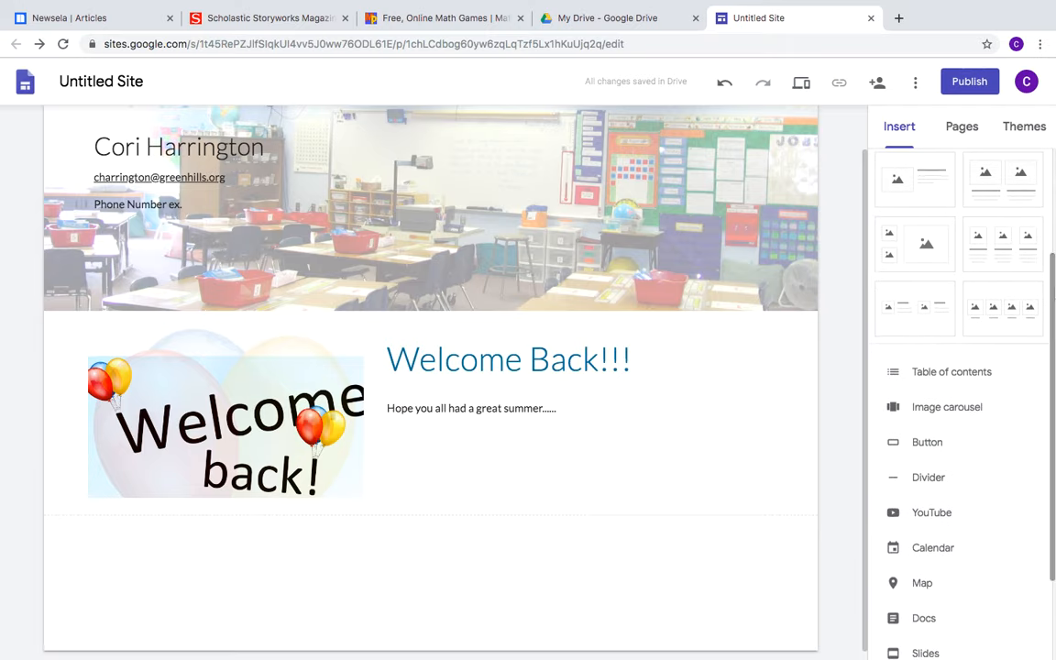
{"action": "left_click", "coordinate": [928, 443]}
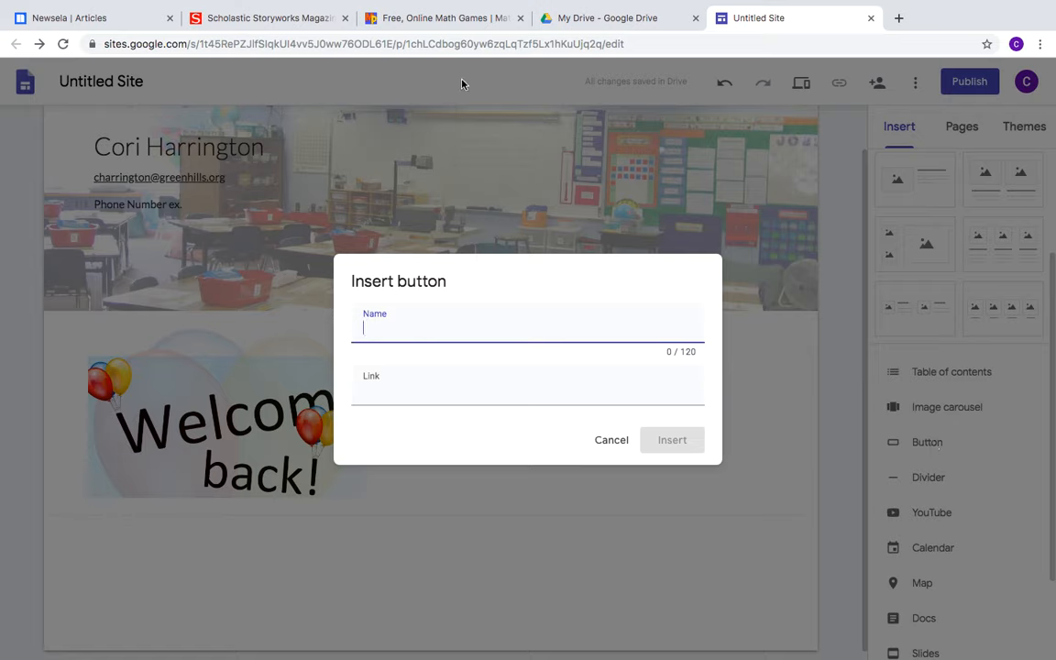
Create a 'Math Playground' button linked to the copied Math Playground website address
{"action": "left_click", "coordinate": [417, 18]}
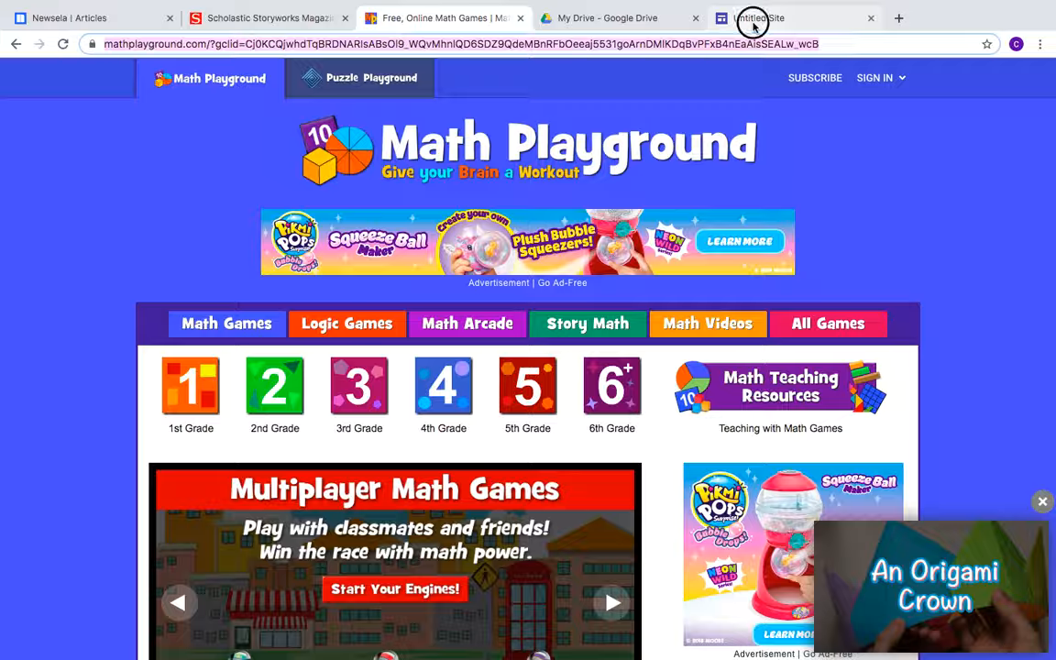
{"action": "left_click", "coordinate": [752, 22]}
{"action": "left_click", "coordinate": [401, 390]}
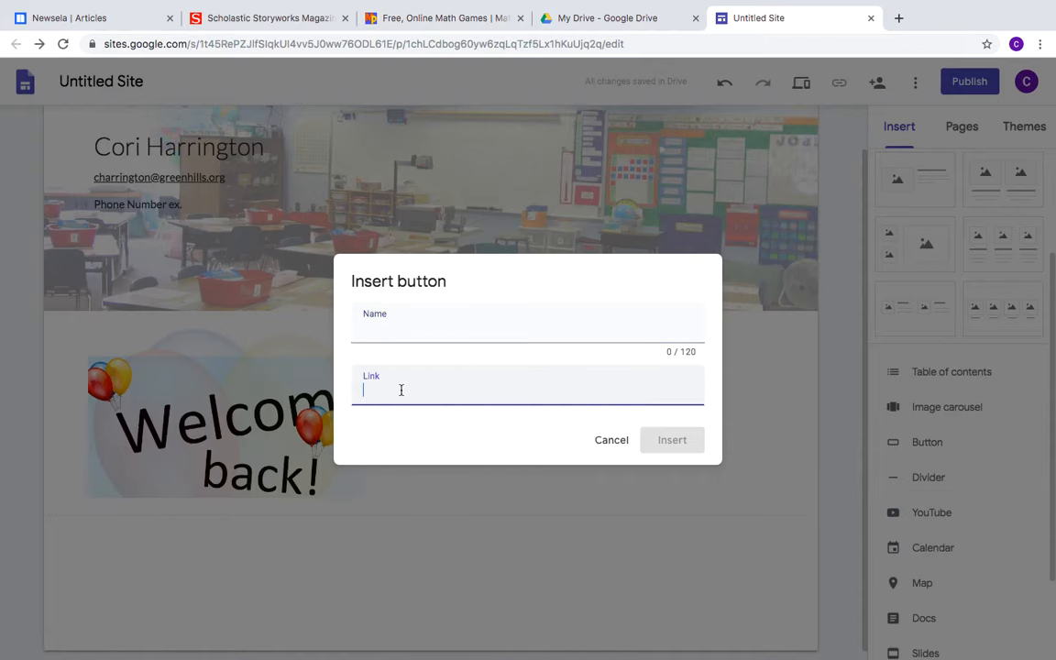
{"action": "key", "text": "ctrl+v"}
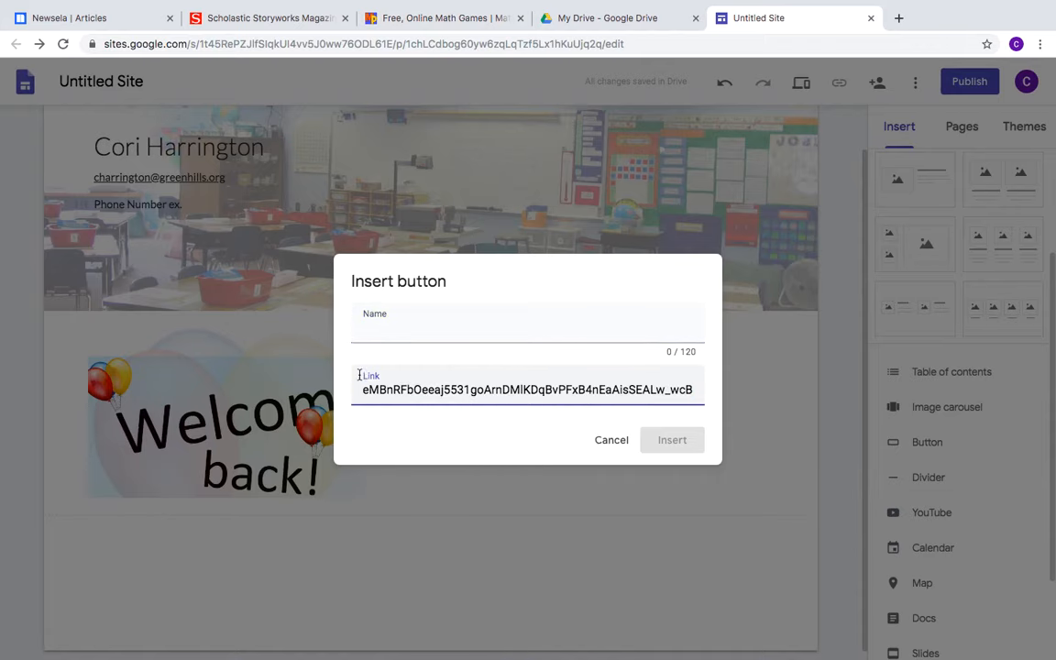
{"action": "left_click", "coordinate": [402, 333]}
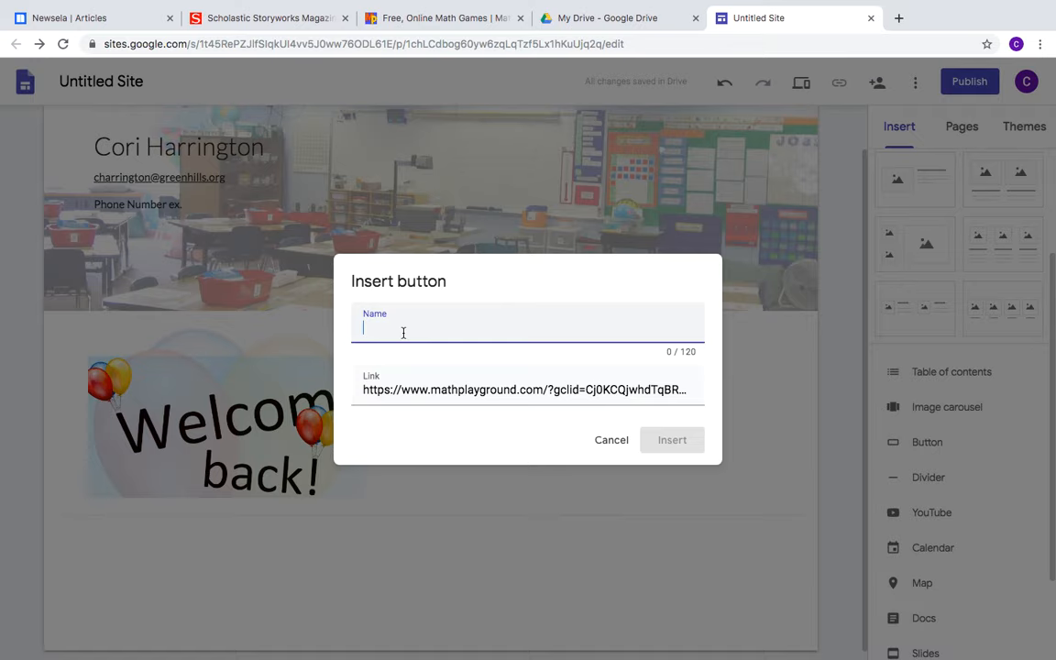
{"action": "type", "text": "Math"}
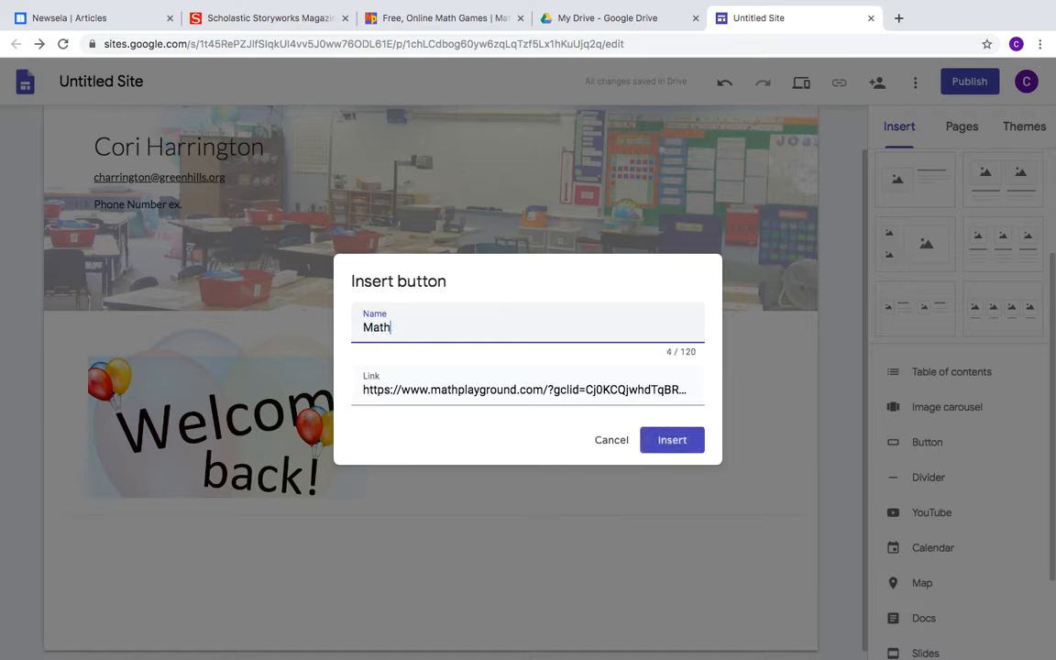
{"action": "type", "text": " Playground"}
{"action": "left_click", "coordinate": [670, 441]}
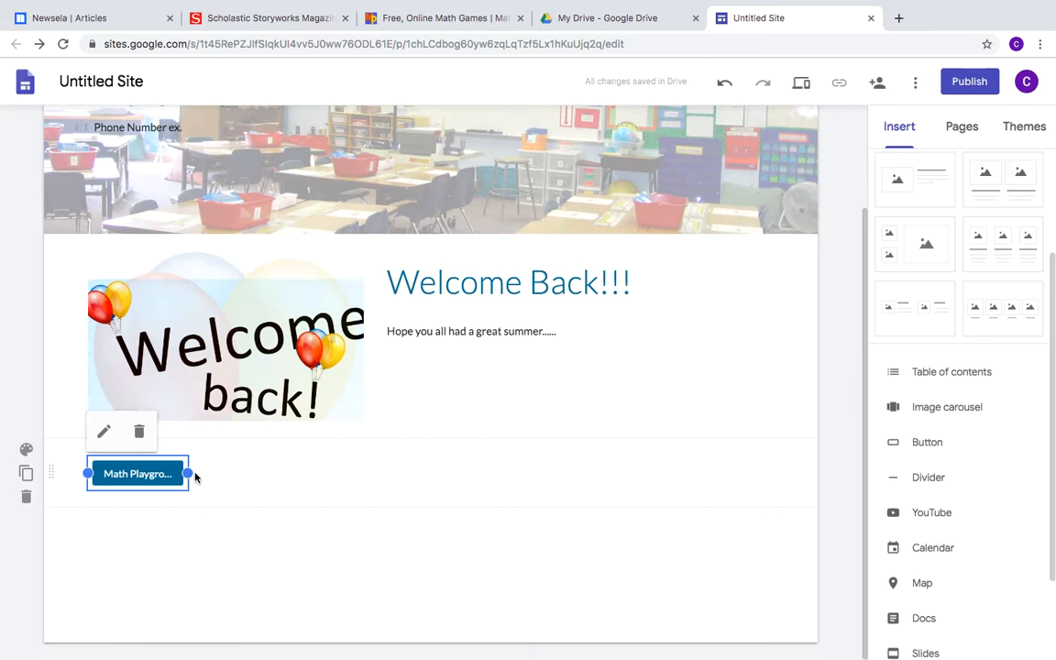
{"action": "left_click_drag", "start_coordinate": [188, 472], "coordinate": [204, 471]}
{"action": "left_click", "coordinate": [190, 557]}
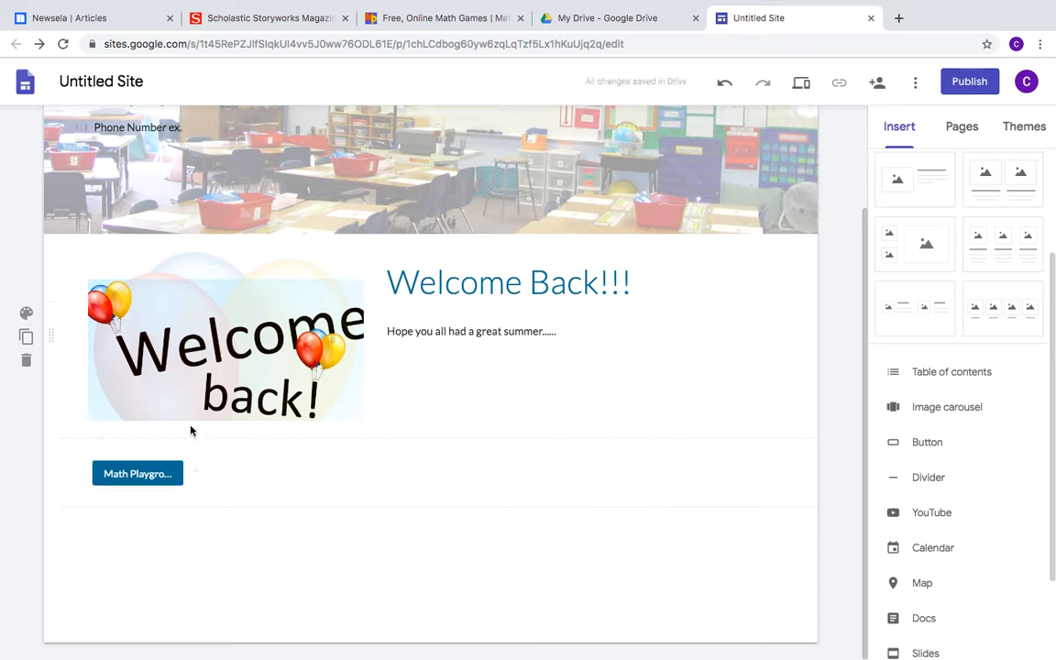
{"action": "left_click", "coordinate": [174, 473]}
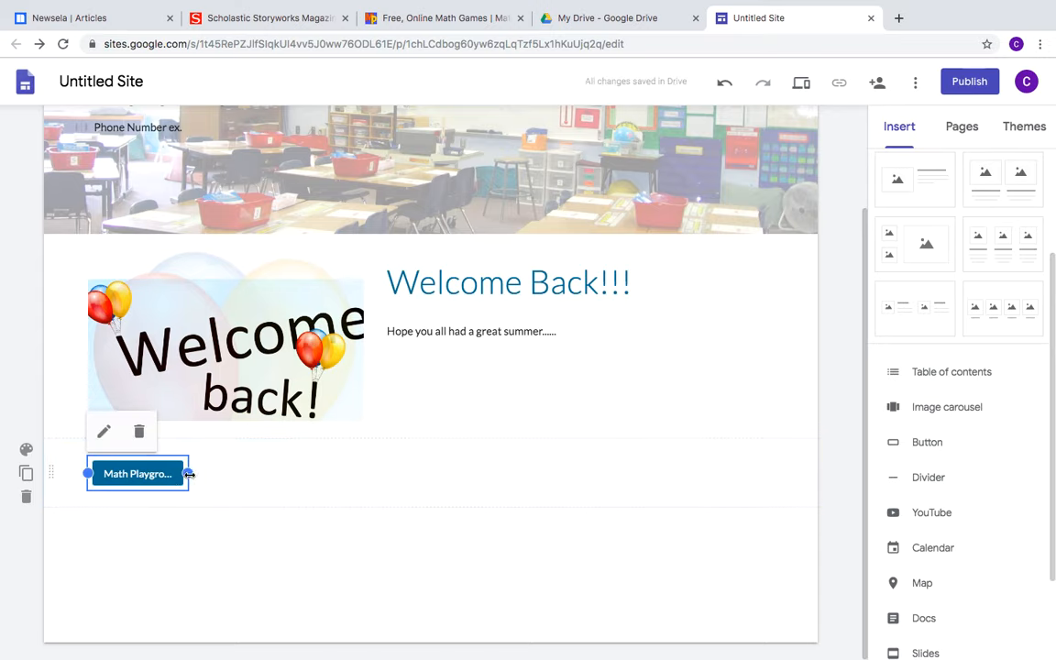
{"action": "left_click_drag", "start_coordinate": [186, 473], "coordinate": [212, 469]}
{"action": "left_click", "coordinate": [257, 490]}
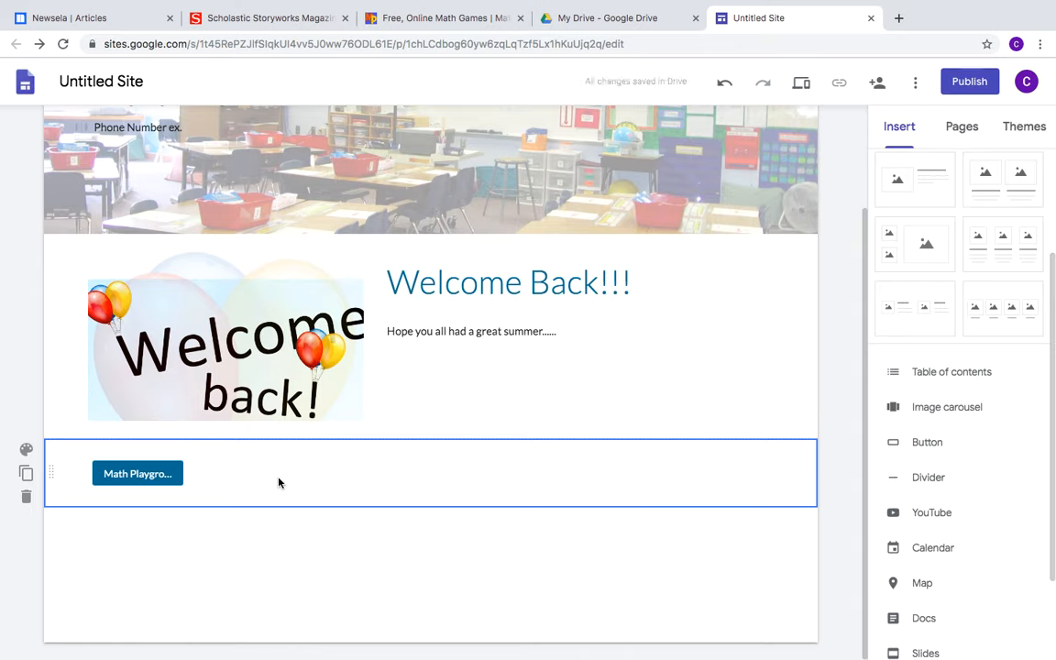
{"action": "left_click", "coordinate": [141, 473]}
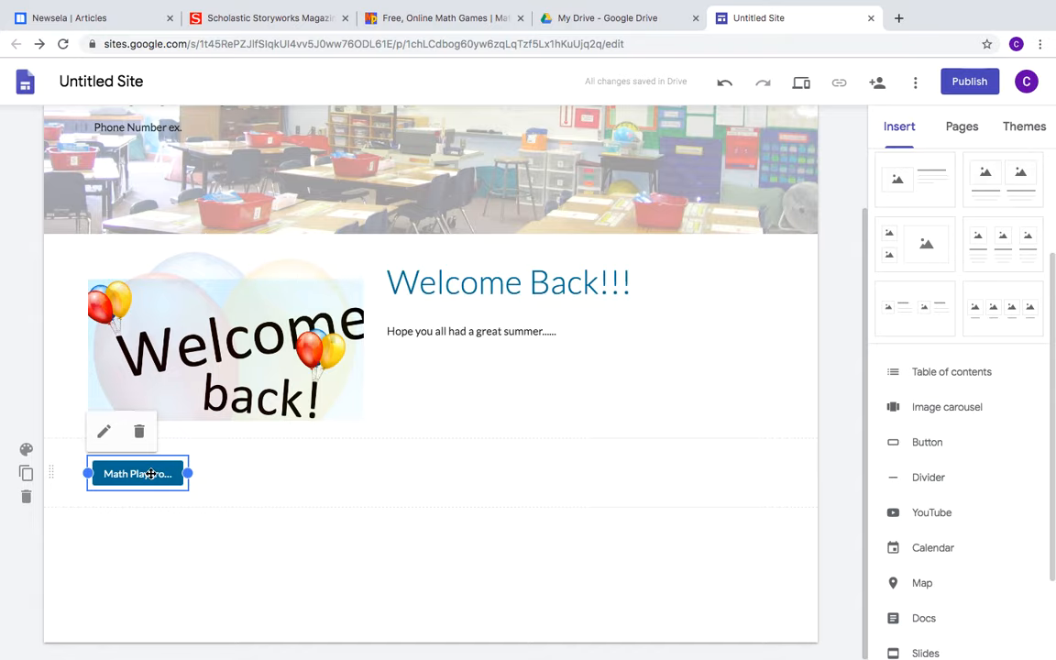
{"action": "left_click", "coordinate": [223, 471]}
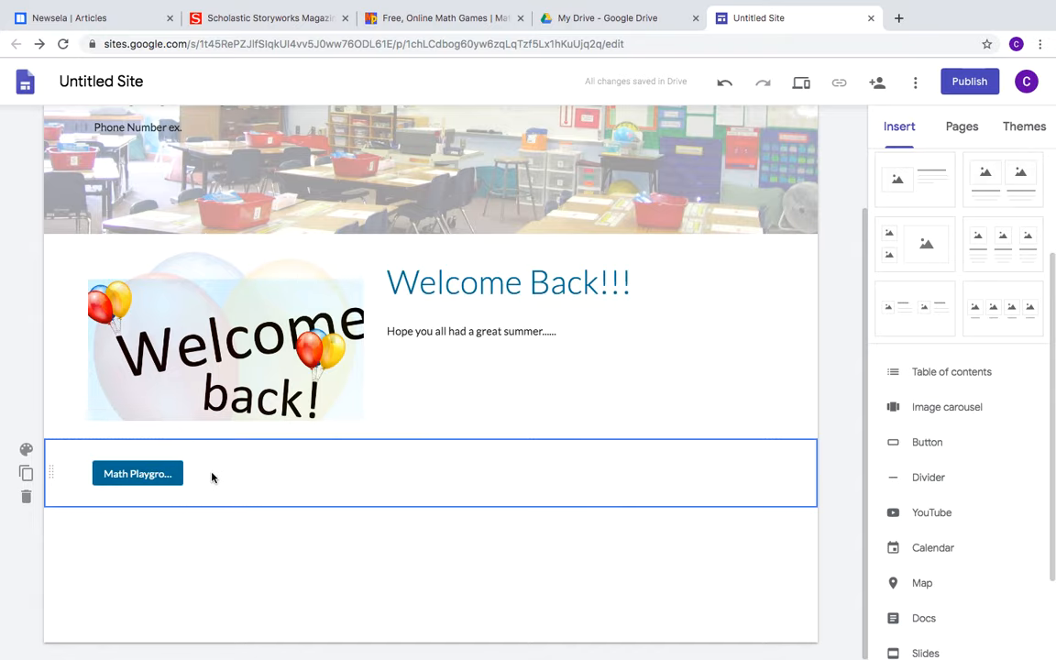
{"action": "left_click", "coordinate": [929, 451]}
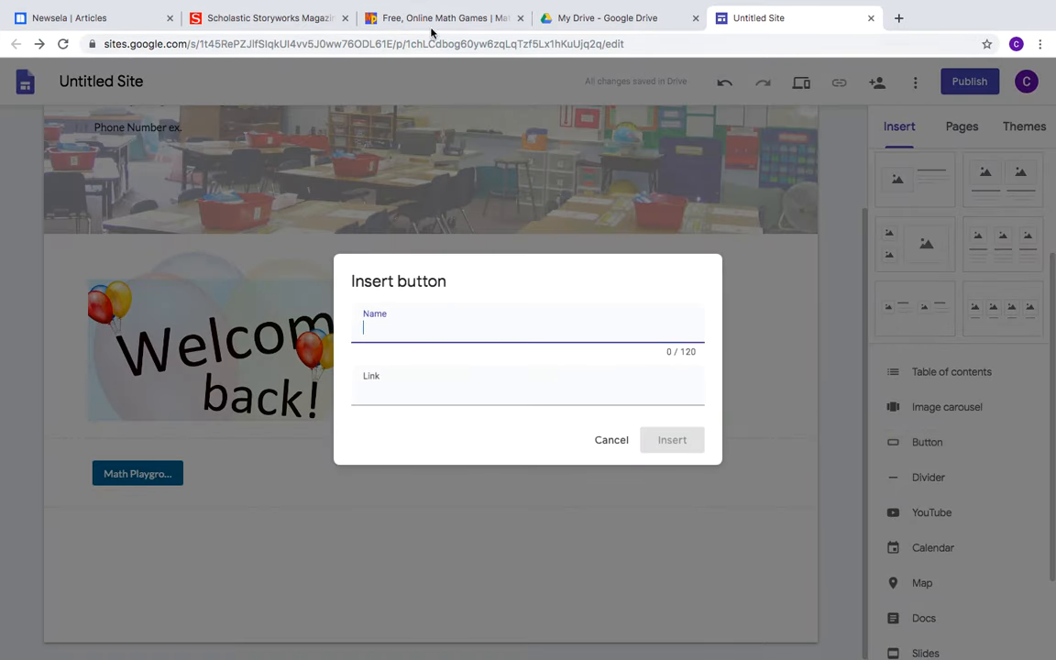
Insert a 'NewsELA' button linked to the copied Newsela latest-articles address
{"action": "left_click", "coordinate": [55, 18]}
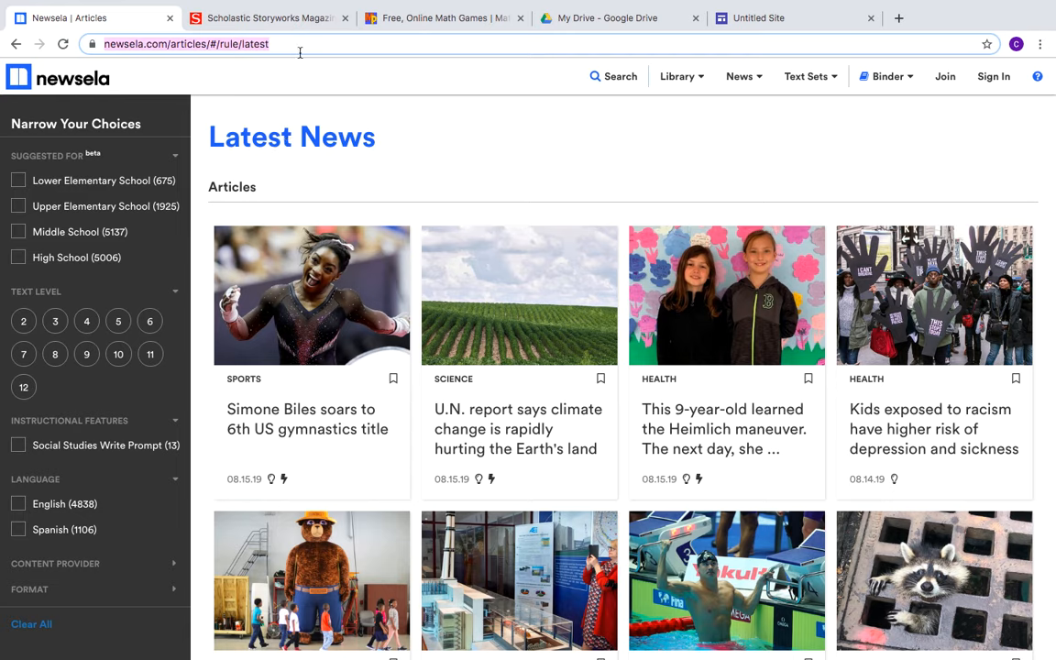
{"action": "left_click", "coordinate": [761, 18]}
{"action": "left_click", "coordinate": [382, 385]}
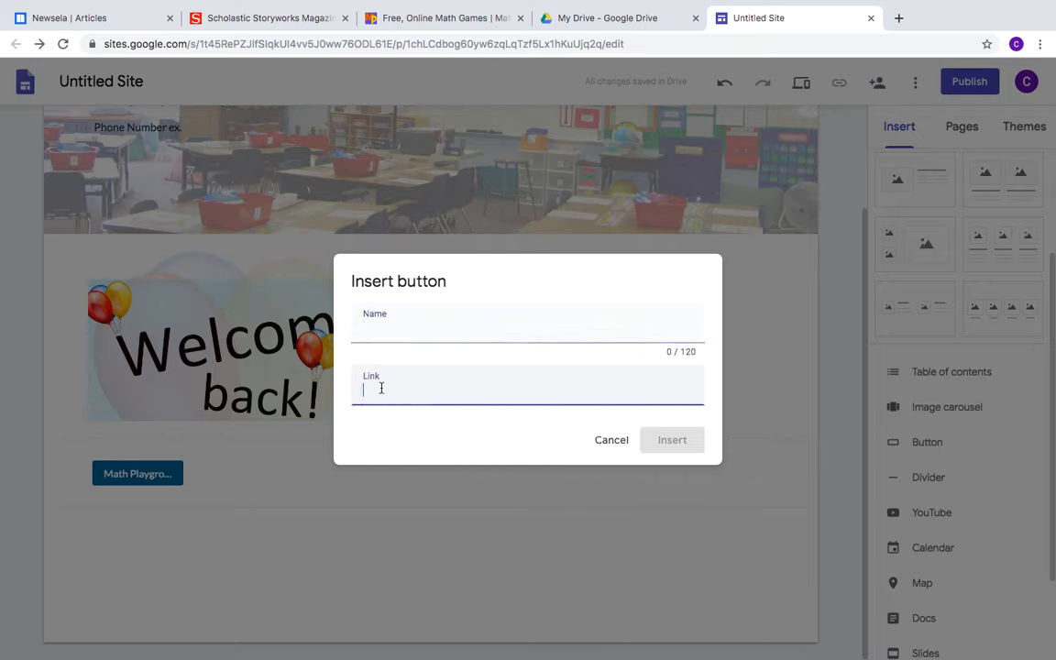
{"action": "type", "text": "https://newsela.com/articles/#/rule/latest"}
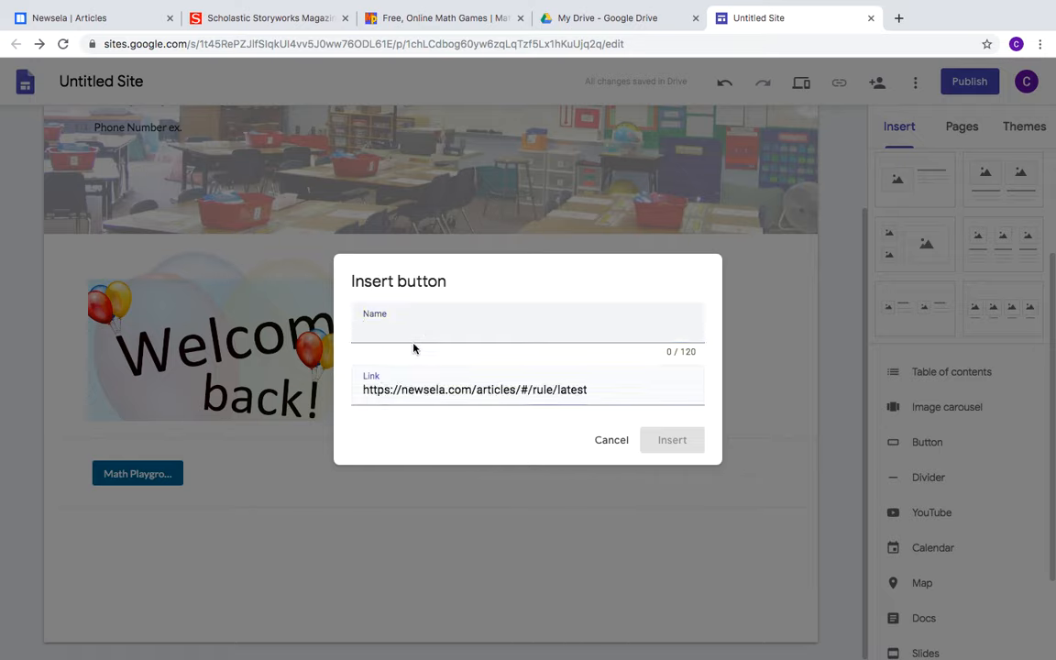
{"action": "left_click", "coordinate": [412, 323]}
{"action": "type", "text": "Ne"}
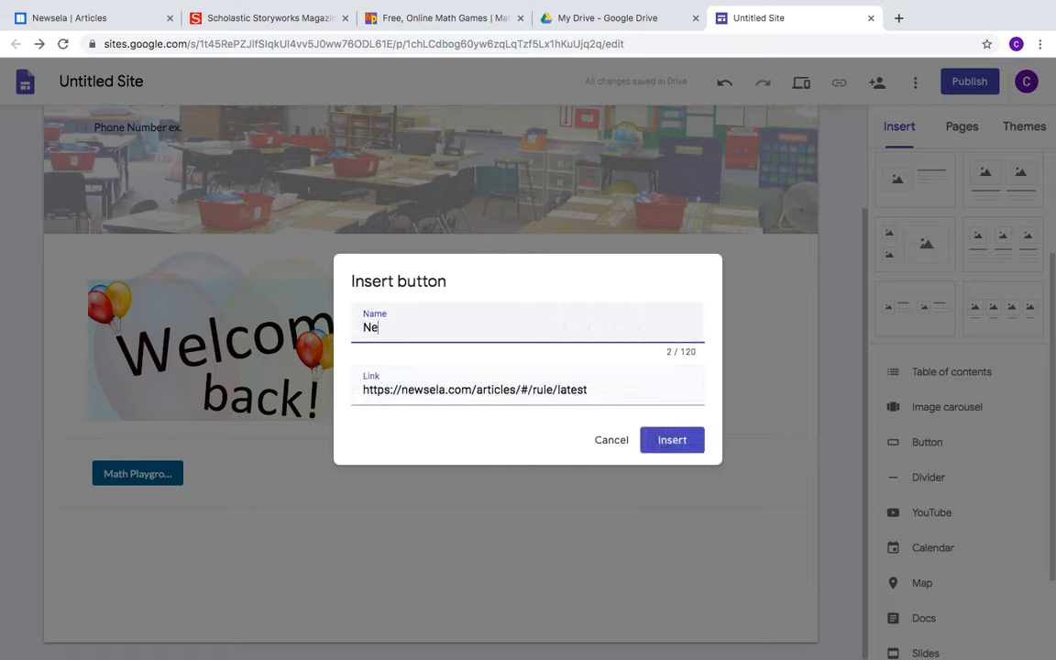
{"action": "type", "text": "wsELA"}
{"action": "left_click", "coordinate": [664, 441]}
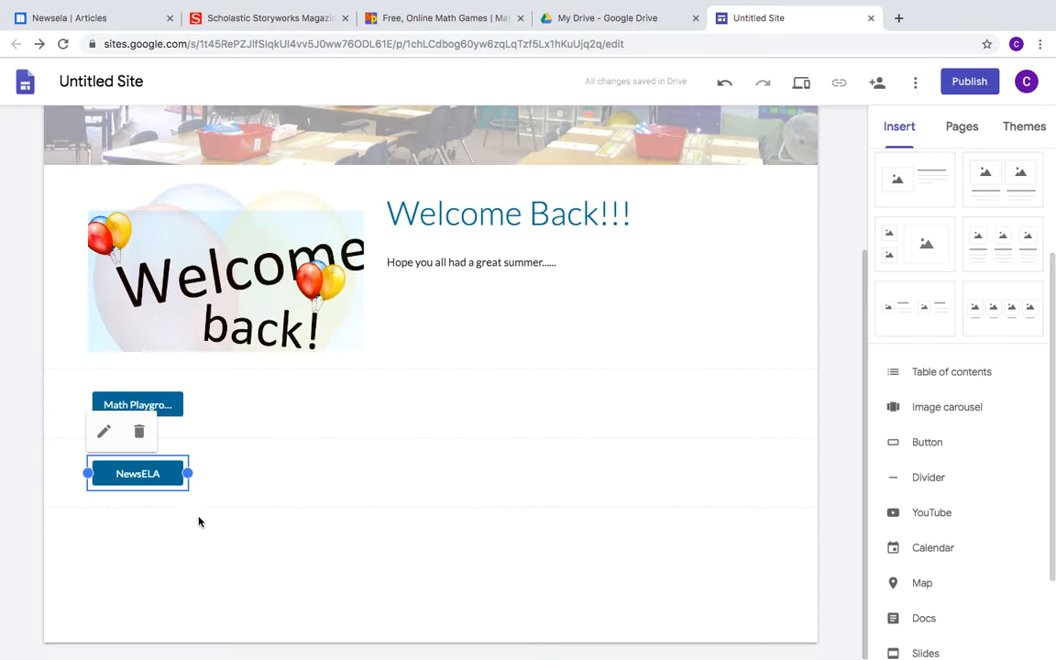
{"action": "left_click", "coordinate": [197, 521]}
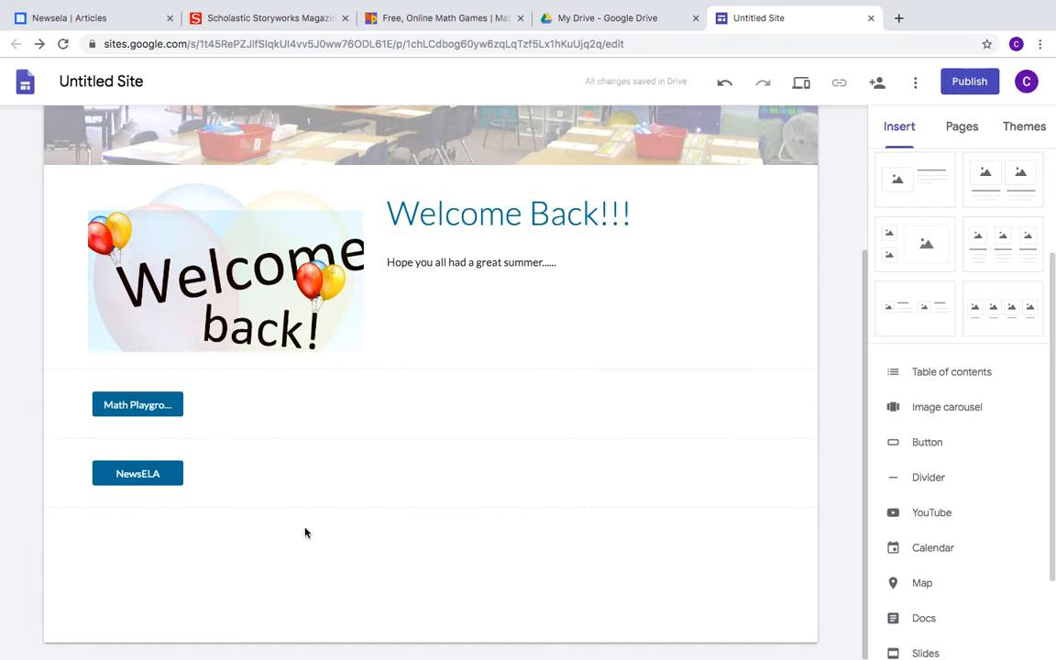
Search YouTube for idioms and embed the '25 Most Important Idioms' video below the NewsELA button
{"action": "left_click", "coordinate": [931, 514]}
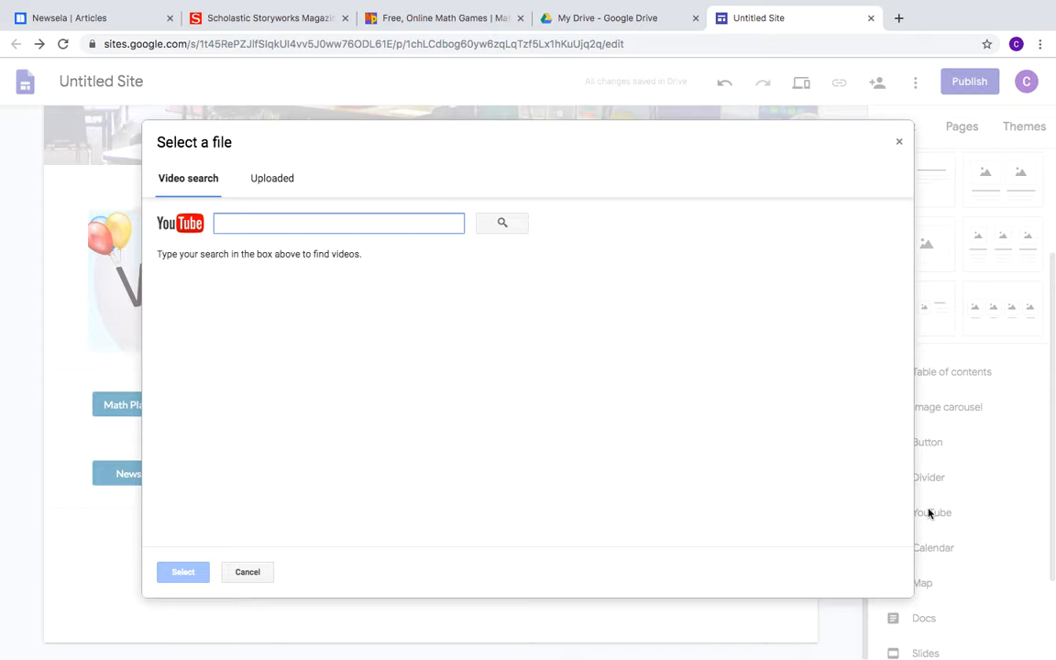
{"action": "type", "text": "idioms"}
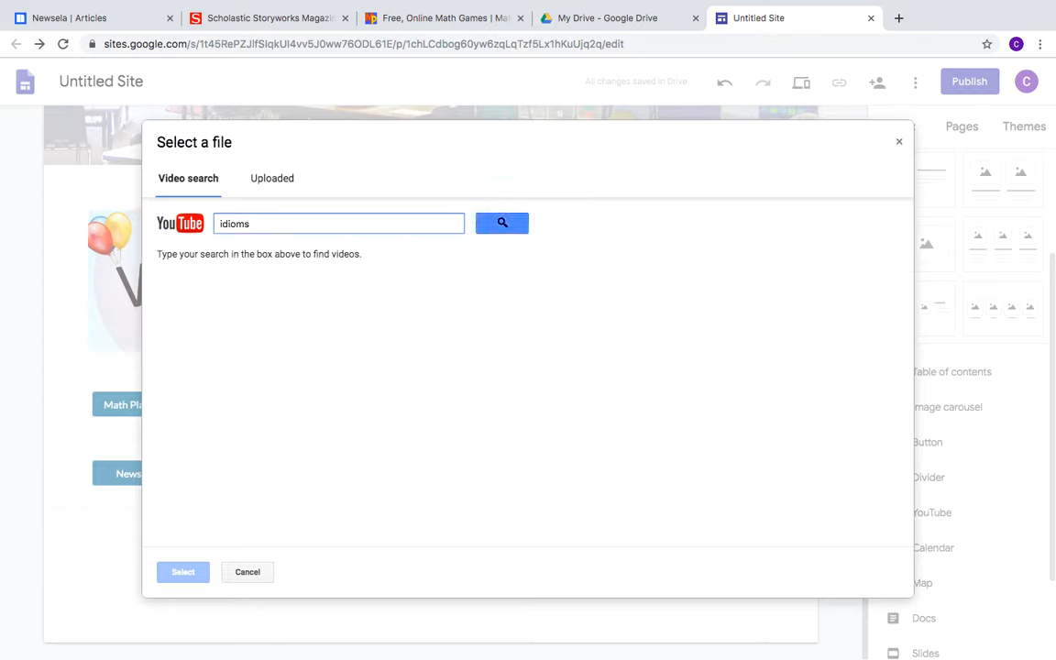
{"action": "key", "text": "Return"}
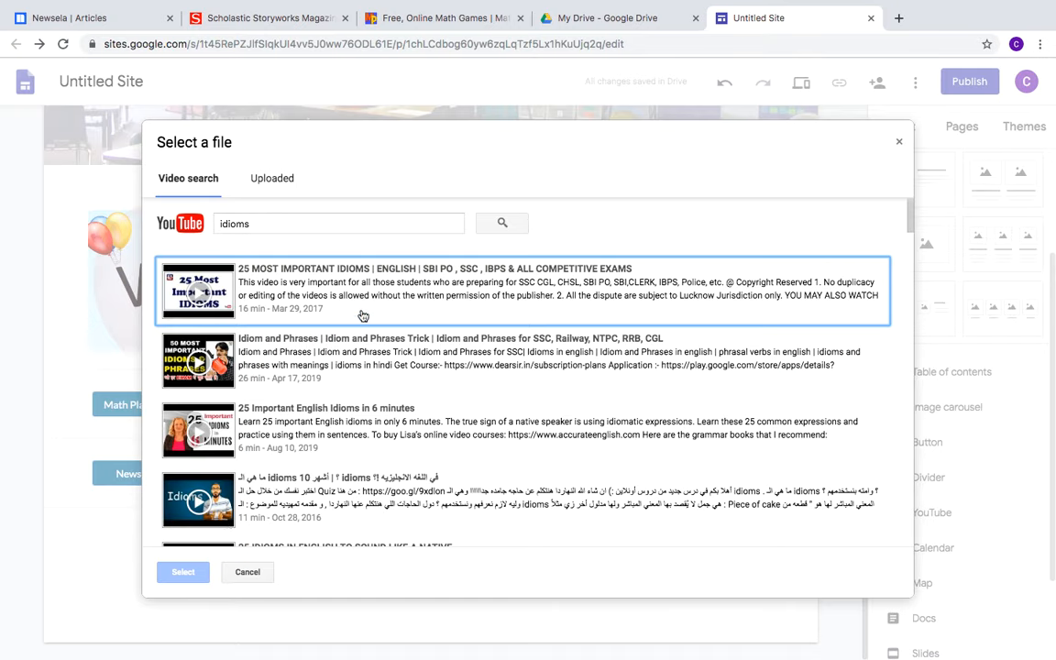
{"action": "left_click", "coordinate": [297, 262]}
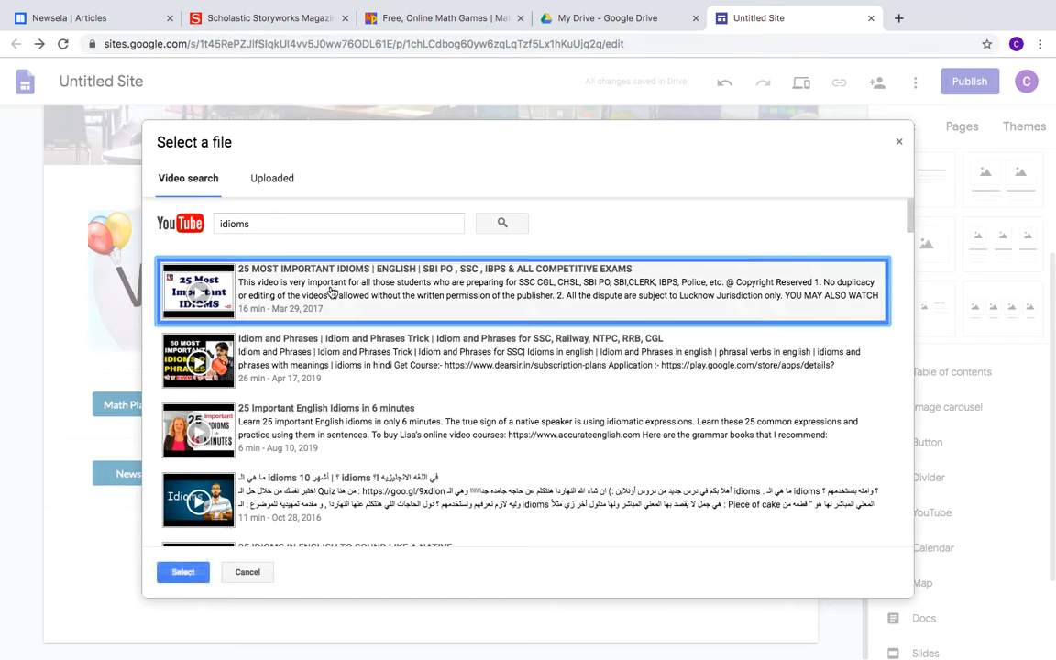
{"action": "left_click", "coordinate": [185, 572]}
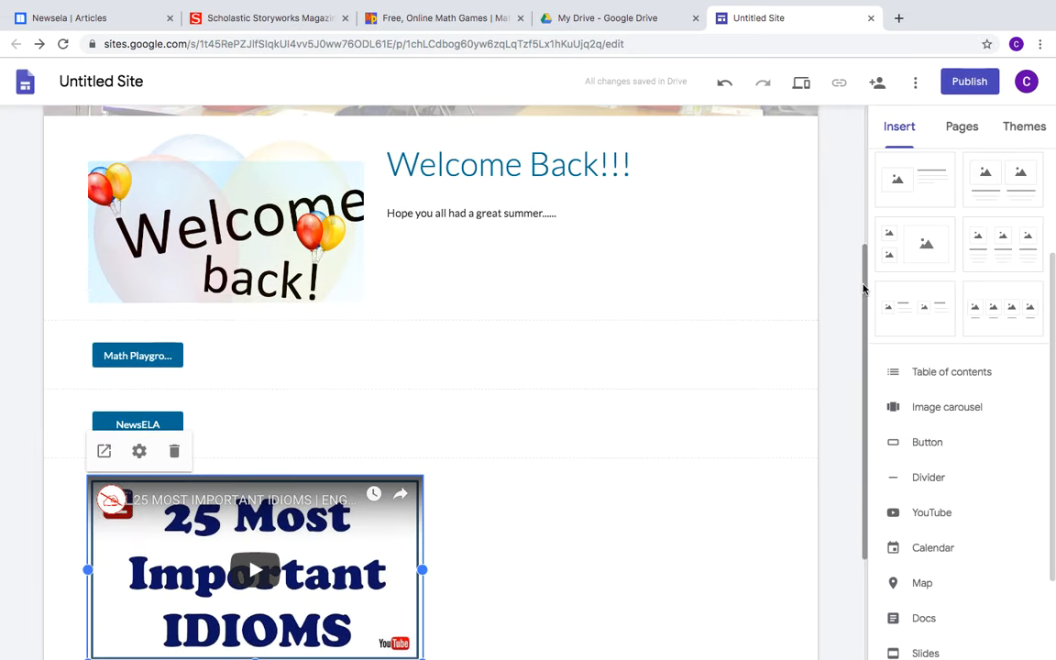
{"action": "left_click_drag", "start_coordinate": [862, 286], "coordinate": [865, 339]}
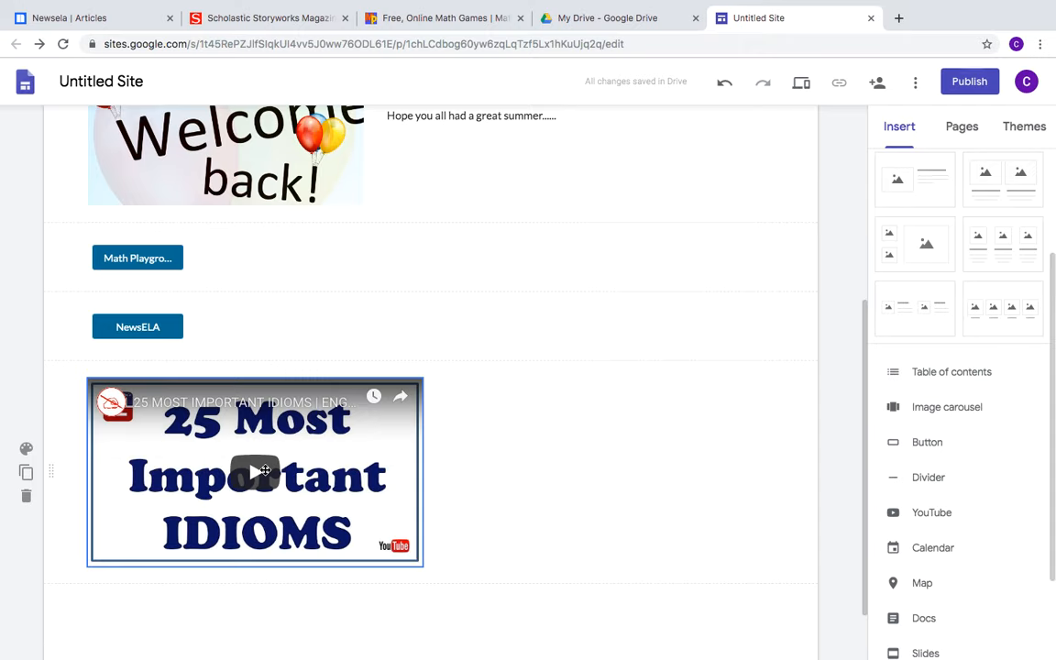
Embed a satellite-view Google map of Andover, NJ below the idioms video
{"action": "left_click", "coordinate": [932, 550]}
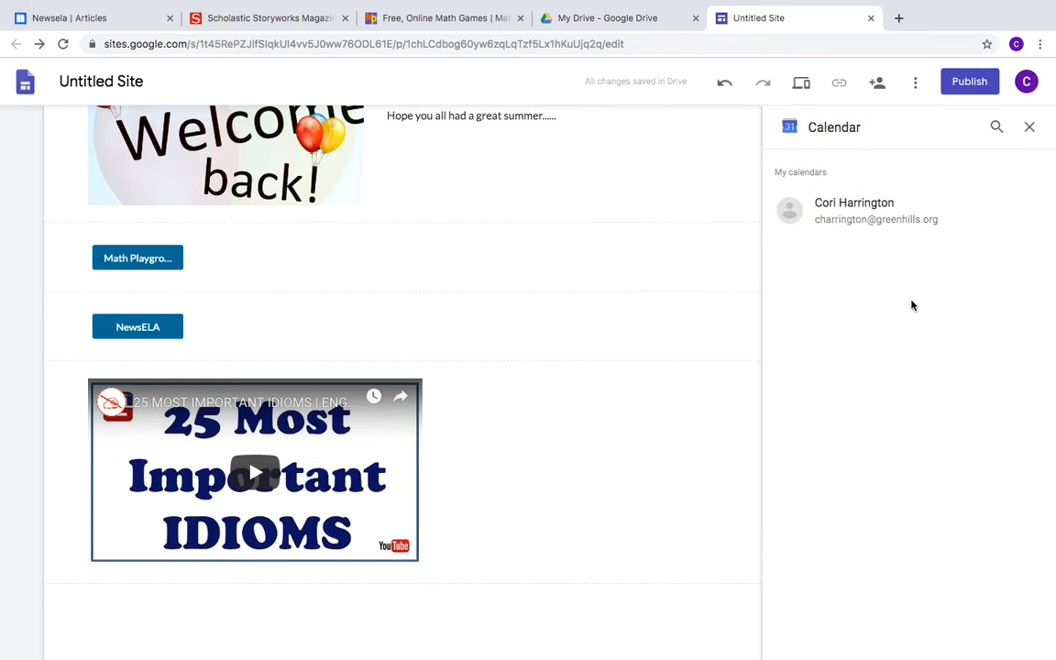
{"action": "left_click", "coordinate": [1029, 127]}
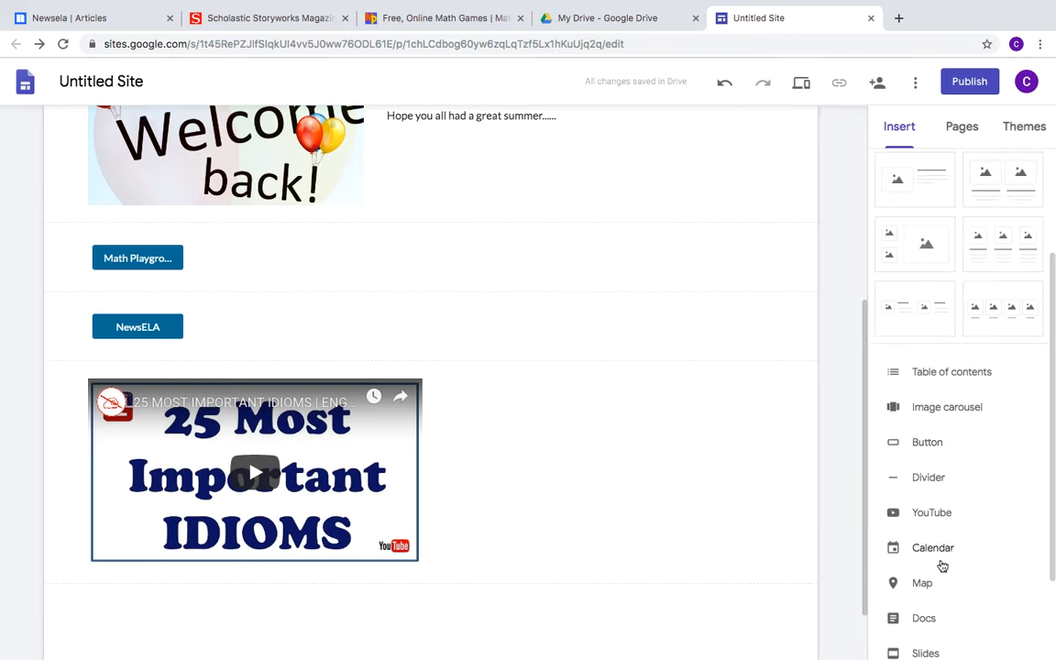
{"action": "left_click", "coordinate": [931, 585]}
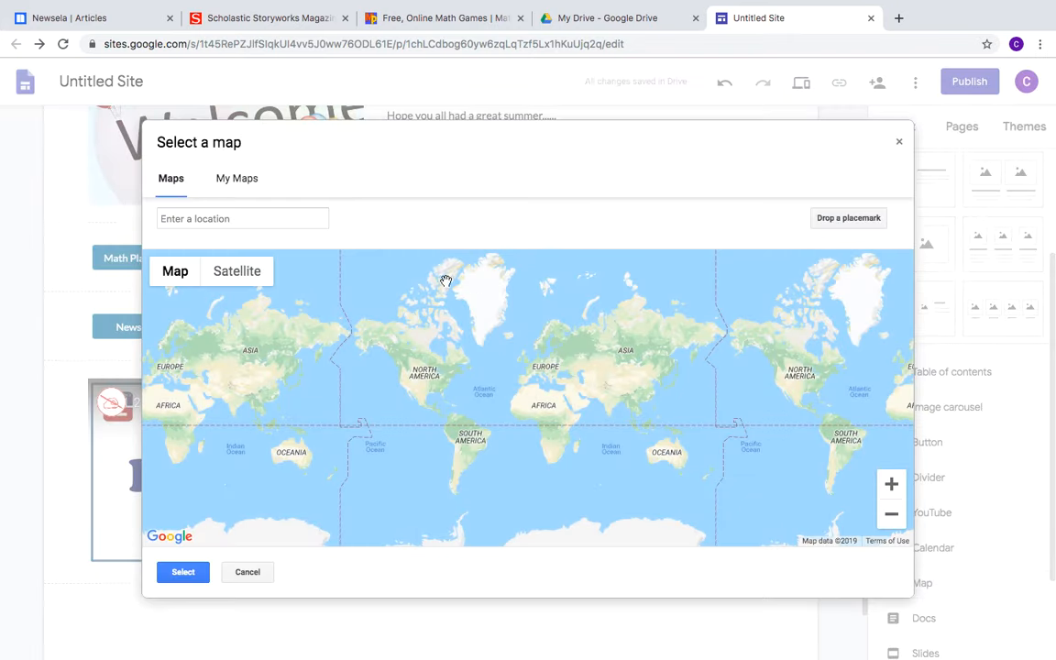
{"action": "left_click", "coordinate": [192, 218]}
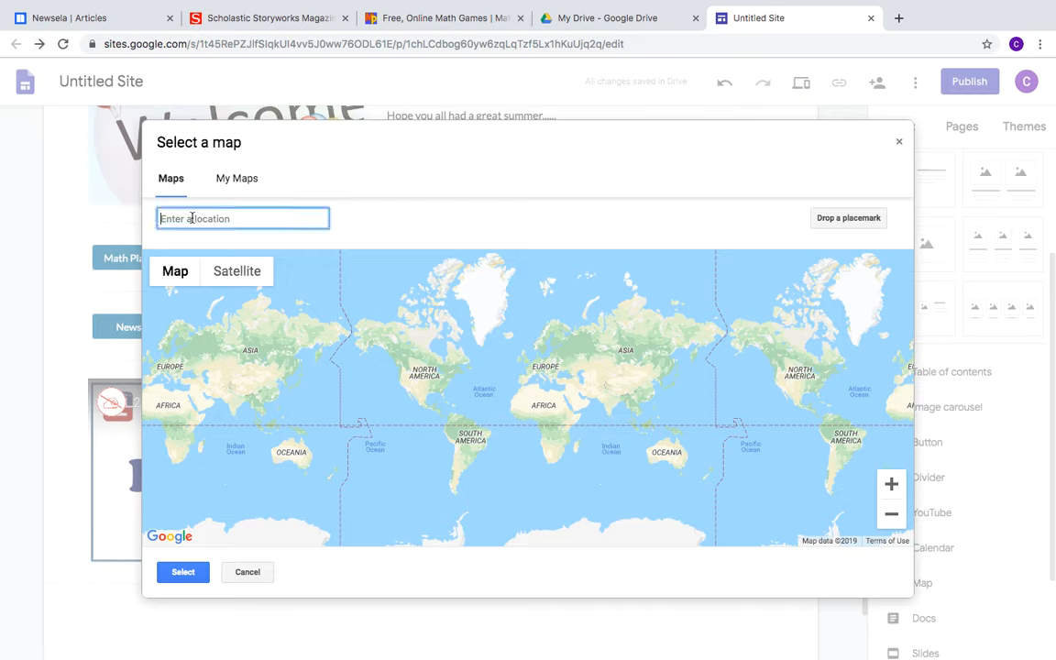
{"action": "type", "text": "ando"}
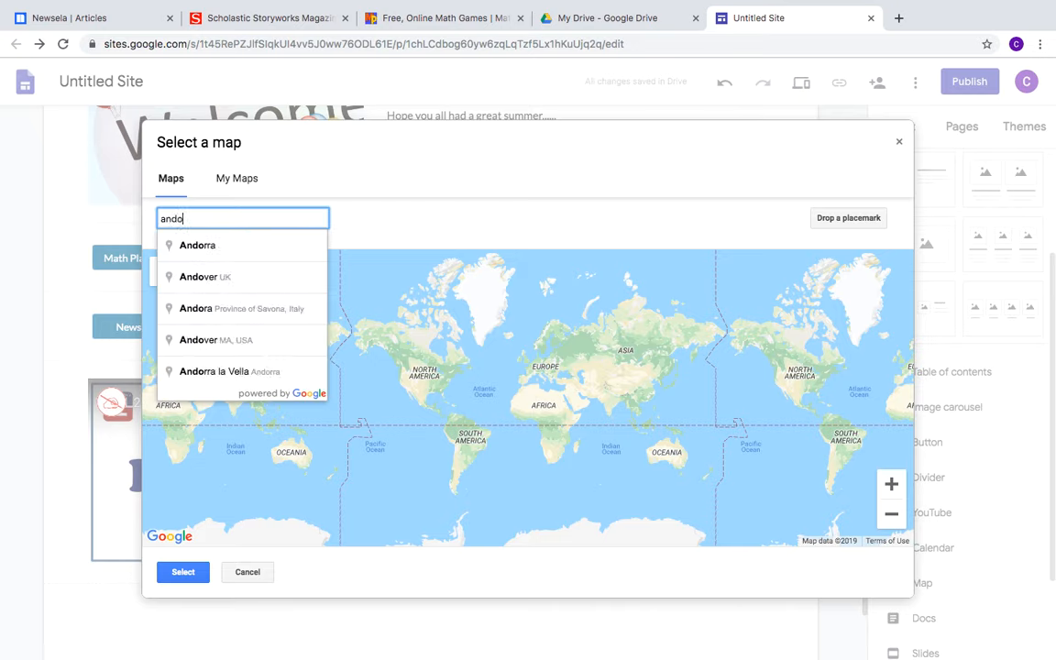
{"action": "type", "text": "ver n"}
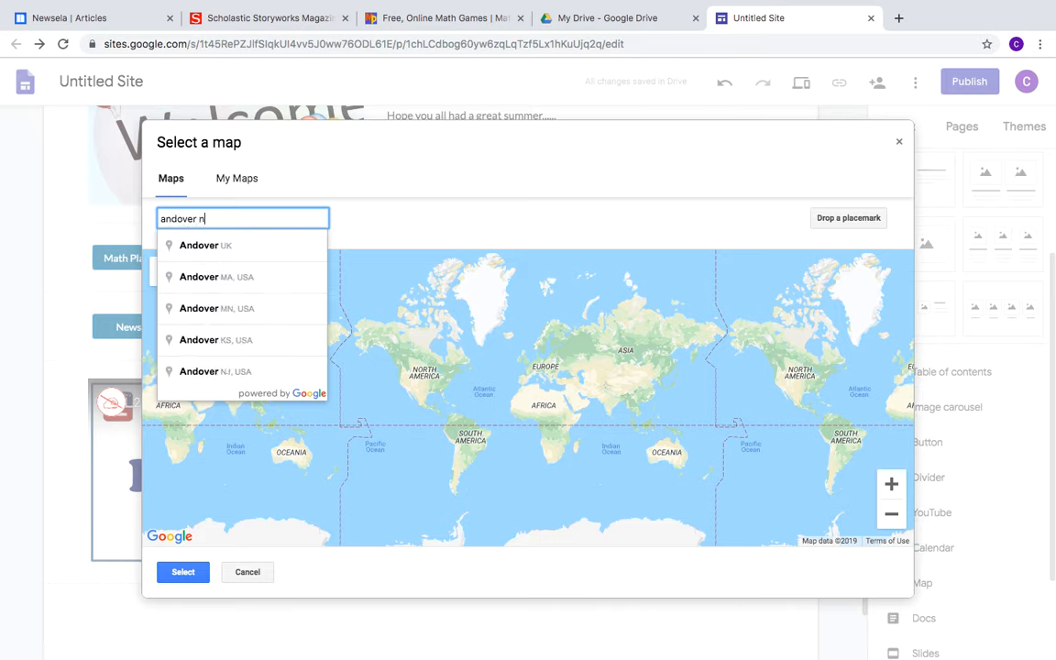
{"action": "type", "text": "j"}
{"action": "key", "text": "Return"}
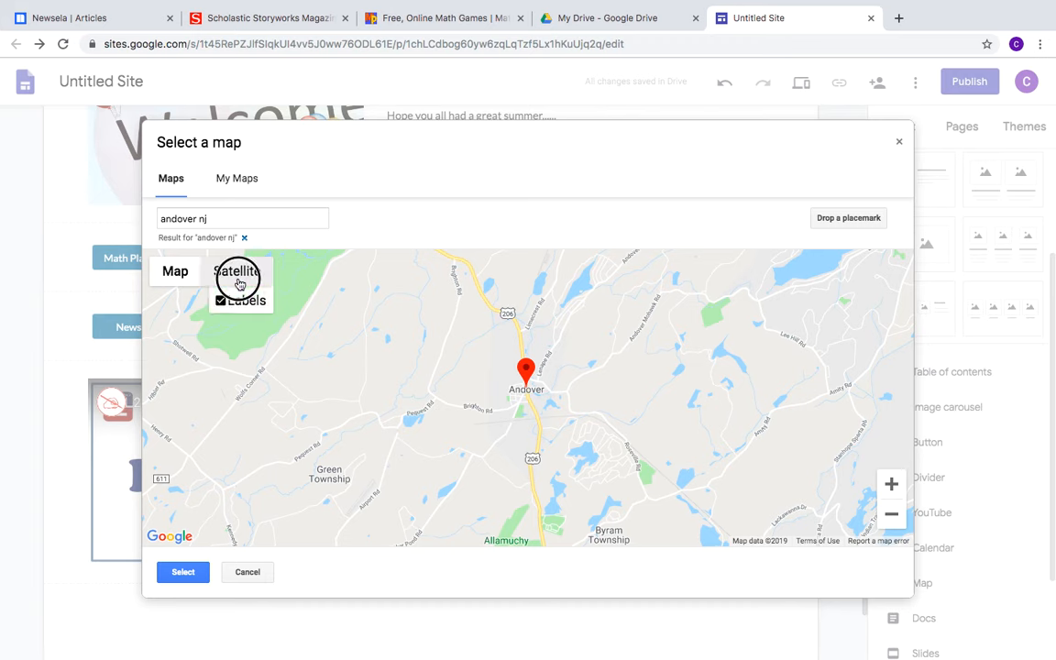
{"action": "left_click", "coordinate": [238, 283]}
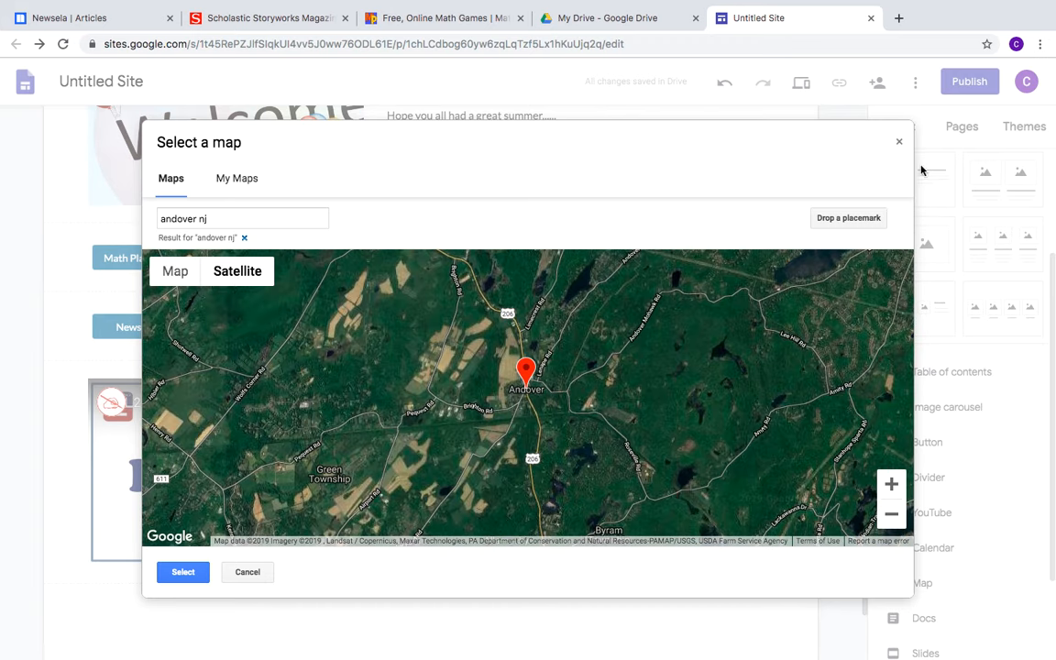
{"action": "left_click", "coordinate": [183, 572]}
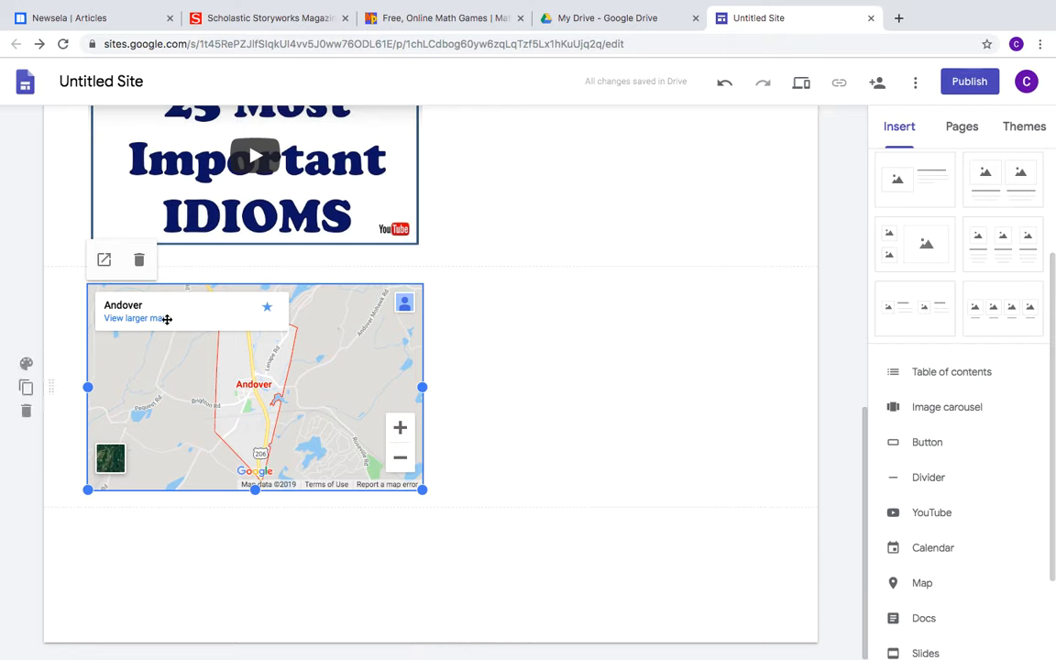
Delete the Andover map section, then apply the Impression theme after previewing Diplomat
{"action": "left_click", "coordinate": [27, 411]}
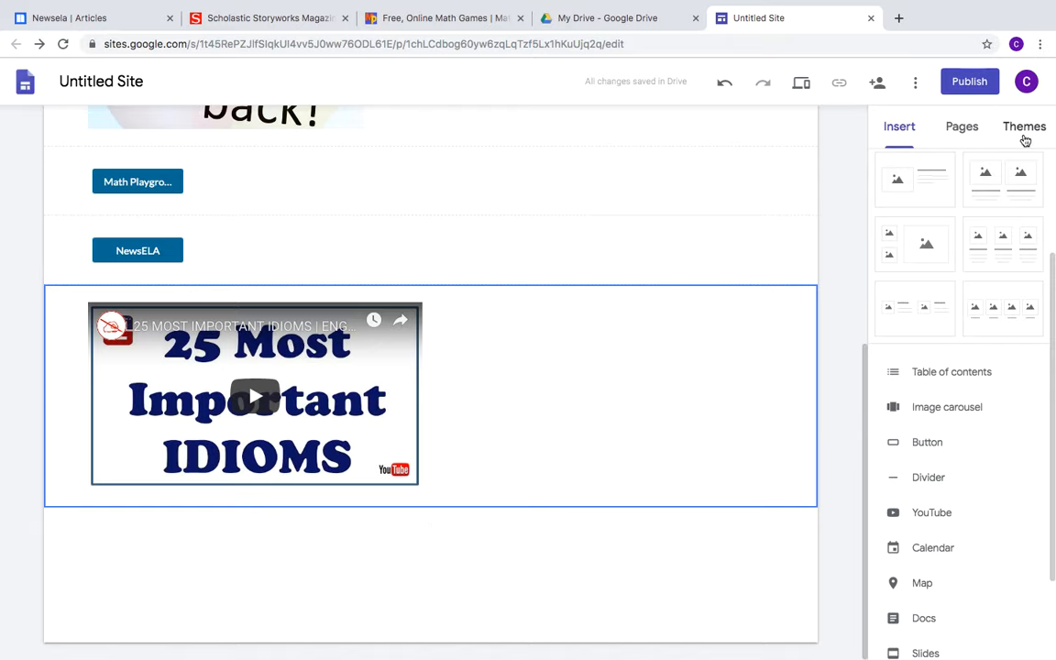
{"action": "left_click", "coordinate": [1025, 128]}
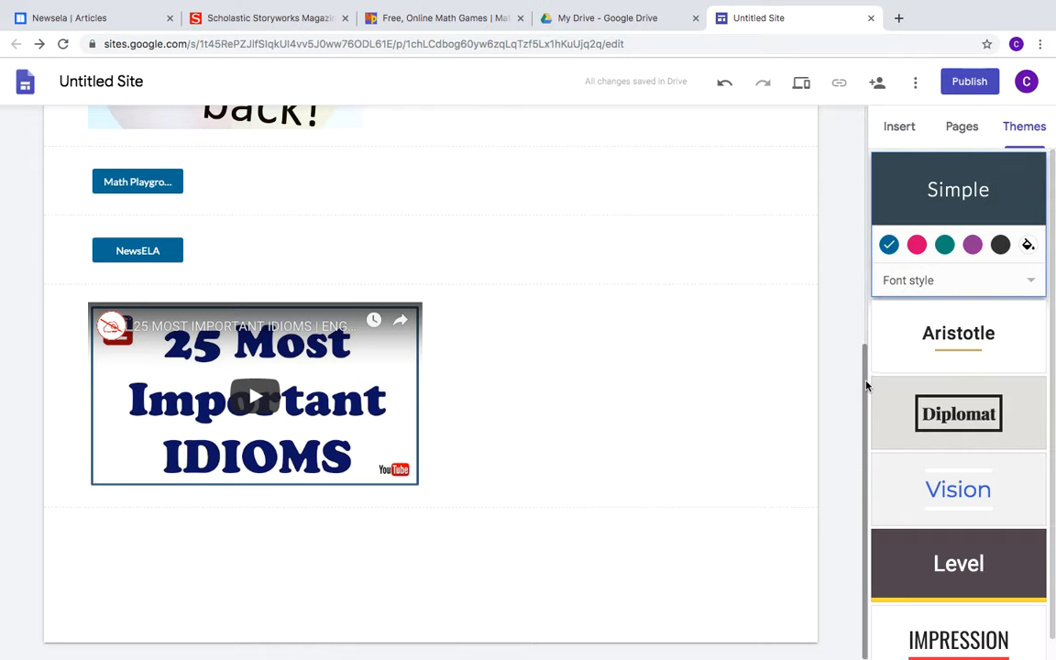
{"action": "left_click_drag", "start_coordinate": [866, 385], "coordinate": [870, 151]}
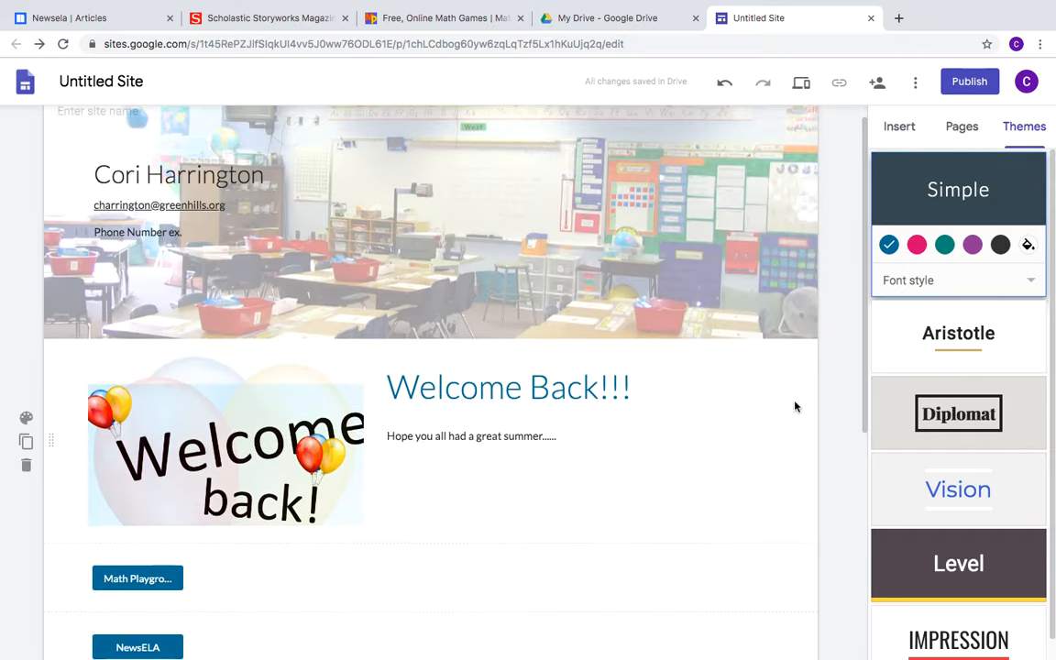
{"action": "left_click", "coordinate": [953, 417]}
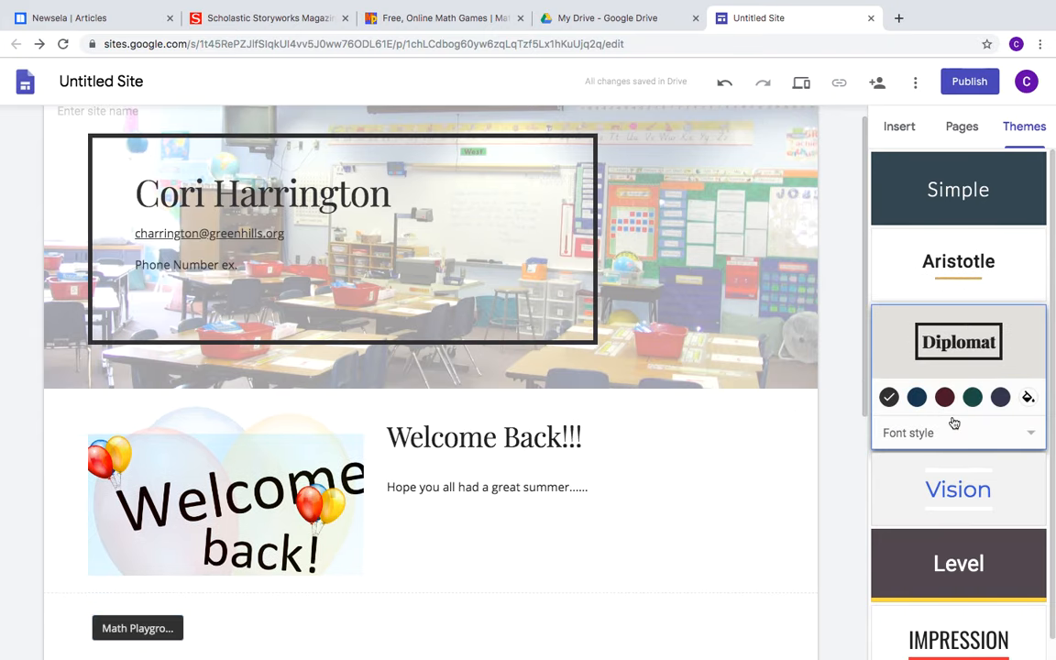
{"action": "left_click", "coordinate": [961, 651]}
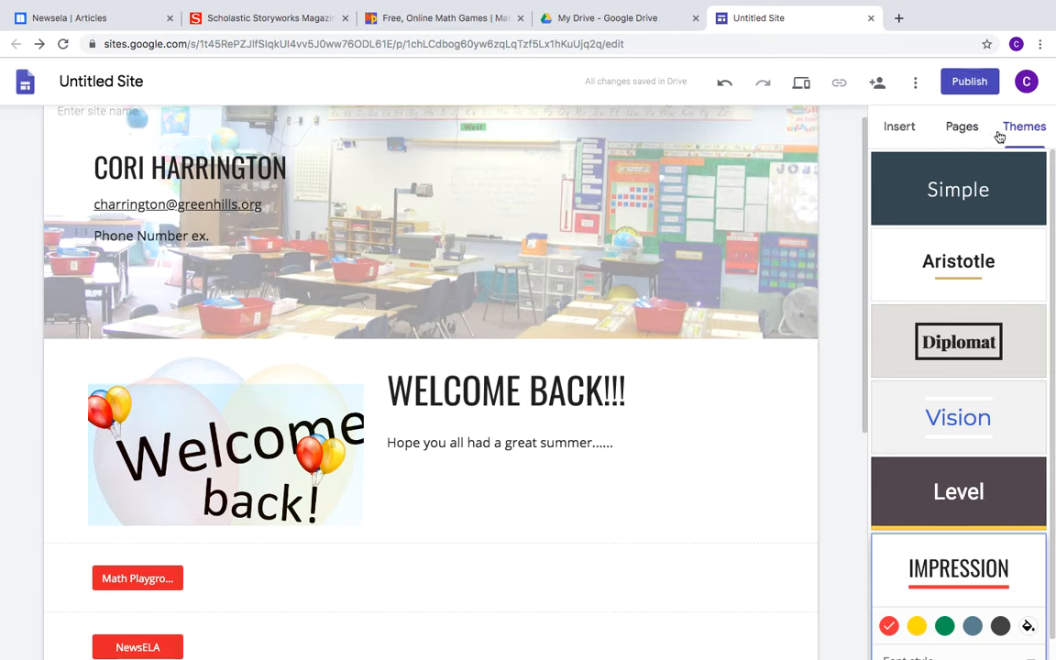
Add a three-column image-and-text layout and check the middle column's media options
{"action": "left_click", "coordinate": [898, 128]}
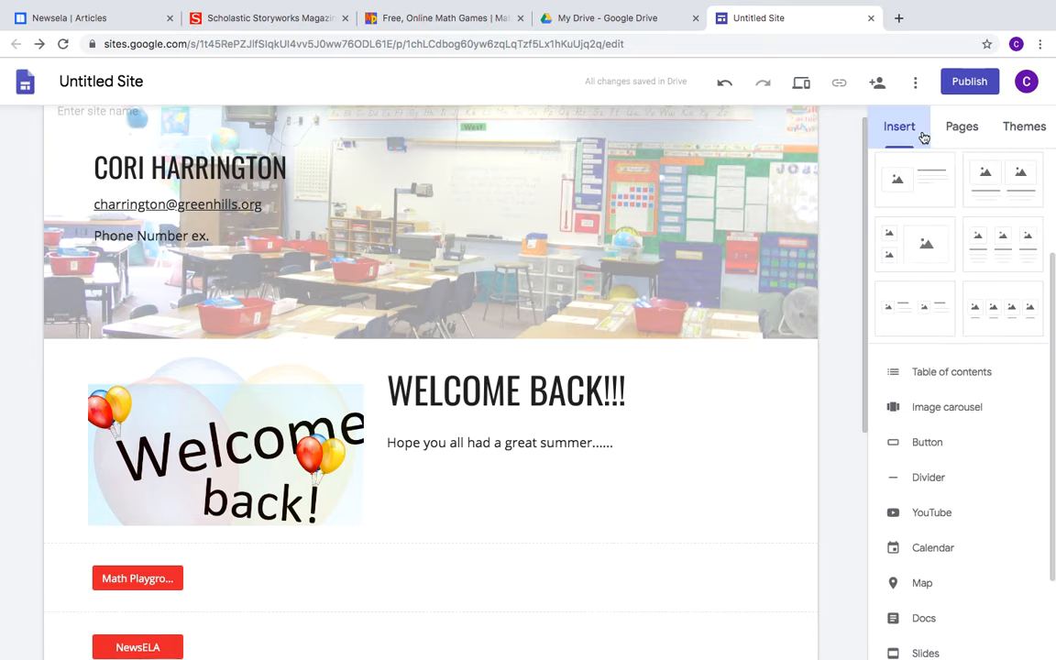
{"action": "left_click_drag", "start_coordinate": [1050, 286], "coordinate": [1042, 348]}
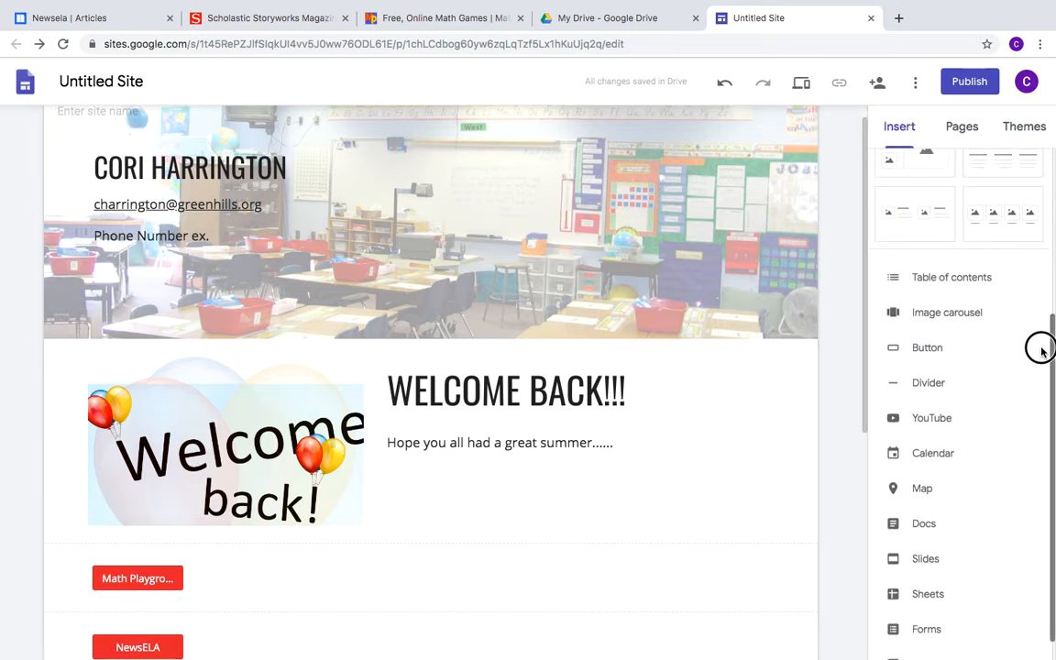
{"action": "left_click_drag", "start_coordinate": [864, 183], "coordinate": [862, 427]}
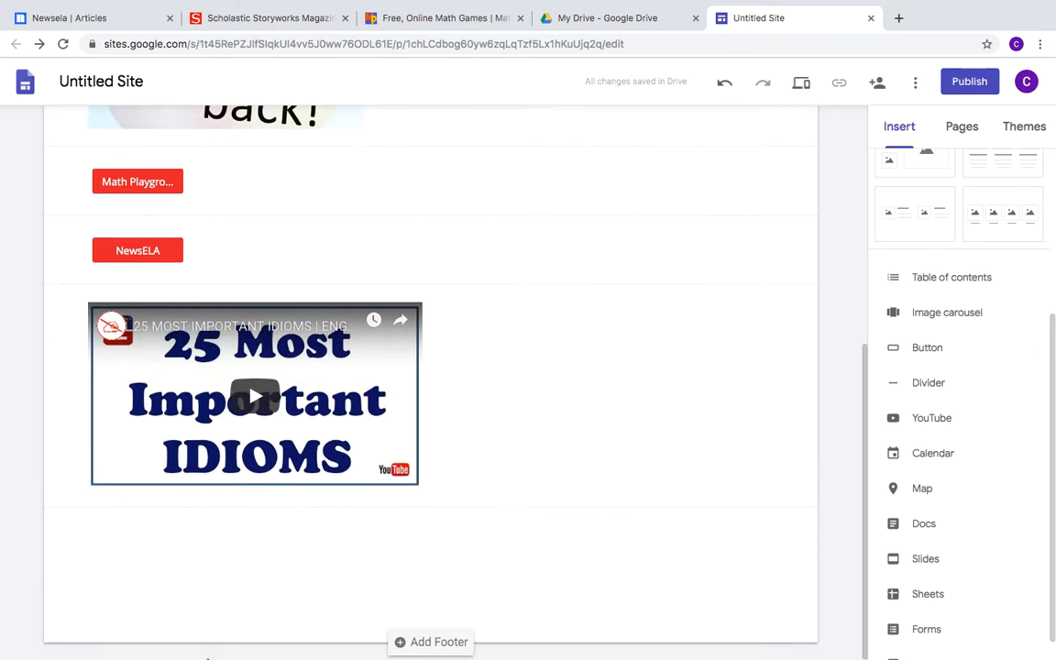
{"action": "left_click", "coordinate": [1006, 170]}
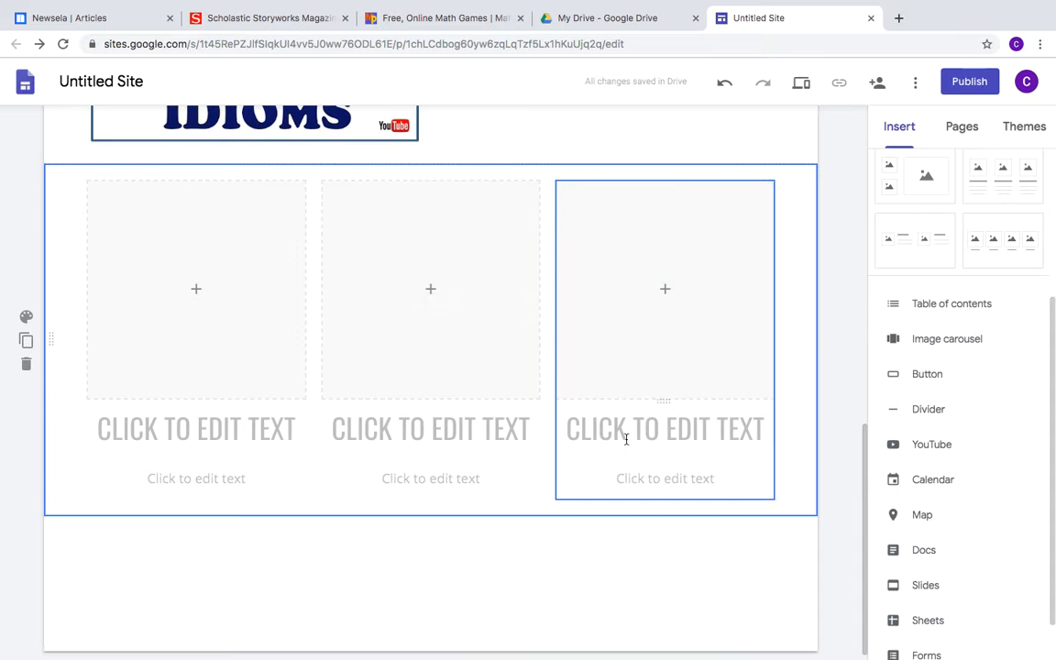
{"action": "left_click", "coordinate": [421, 294]}
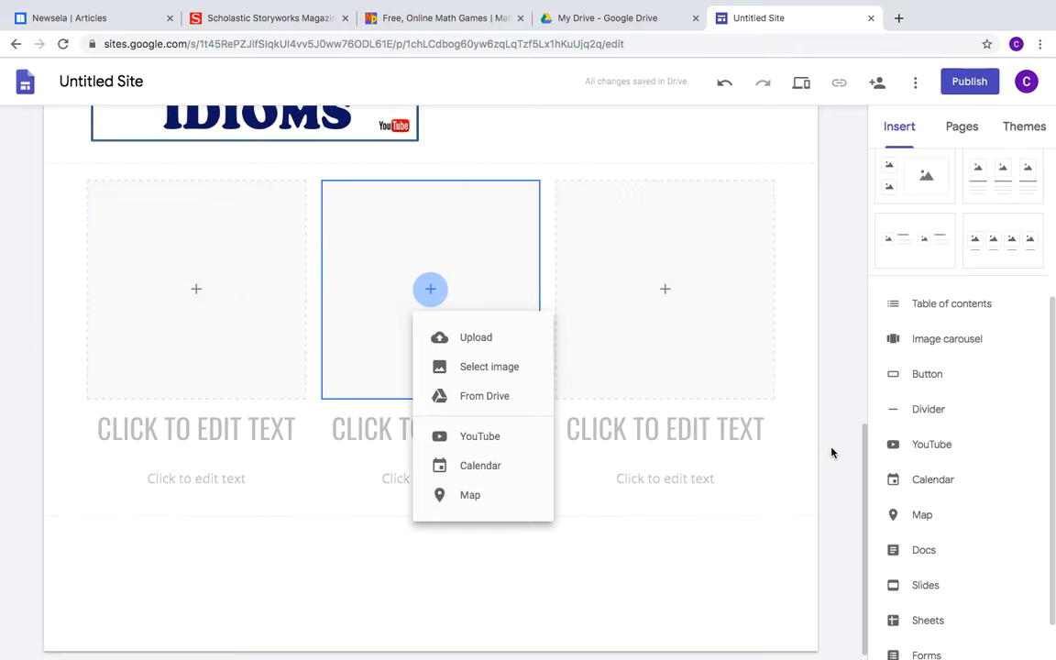
{"action": "left_click_drag", "start_coordinate": [861, 461], "coordinate": [880, 139]}
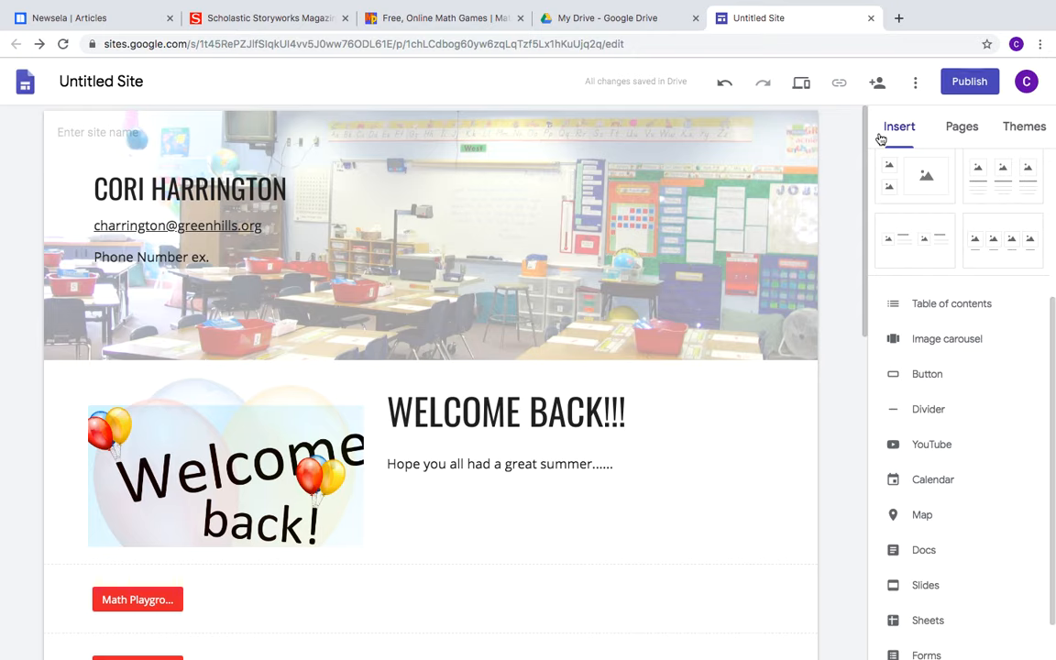
{"action": "left_click_drag", "start_coordinate": [1050, 349], "coordinate": [1045, 218]}
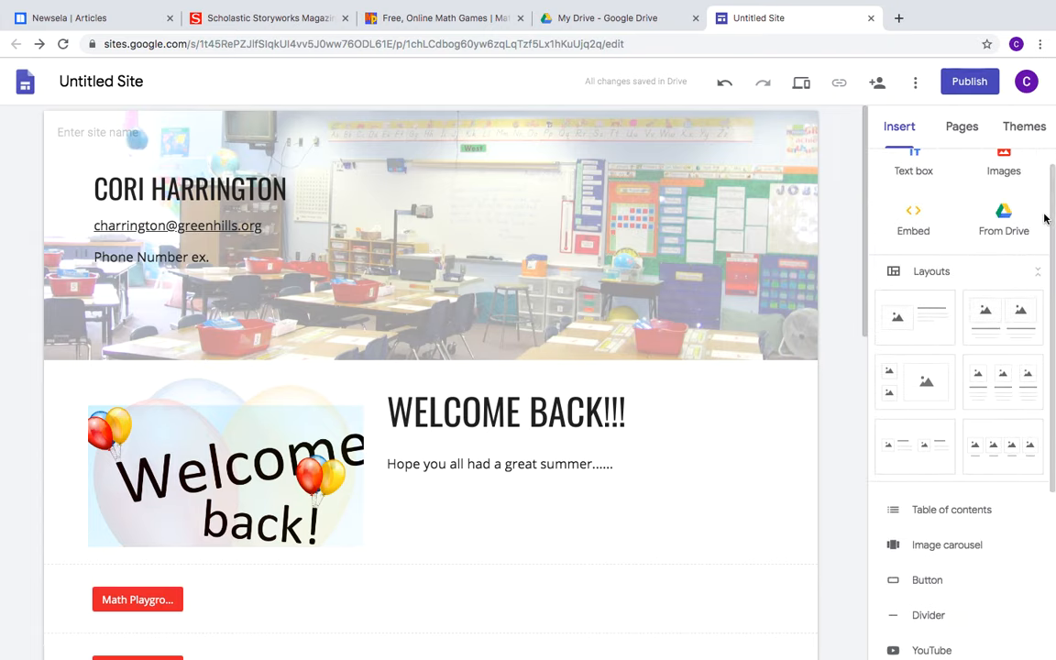
{"action": "left_click", "coordinate": [867, 125]}
{"action": "left_click_drag", "start_coordinate": [867, 126], "coordinate": [855, 157]}
{"action": "left_click", "coordinate": [361, 460]}
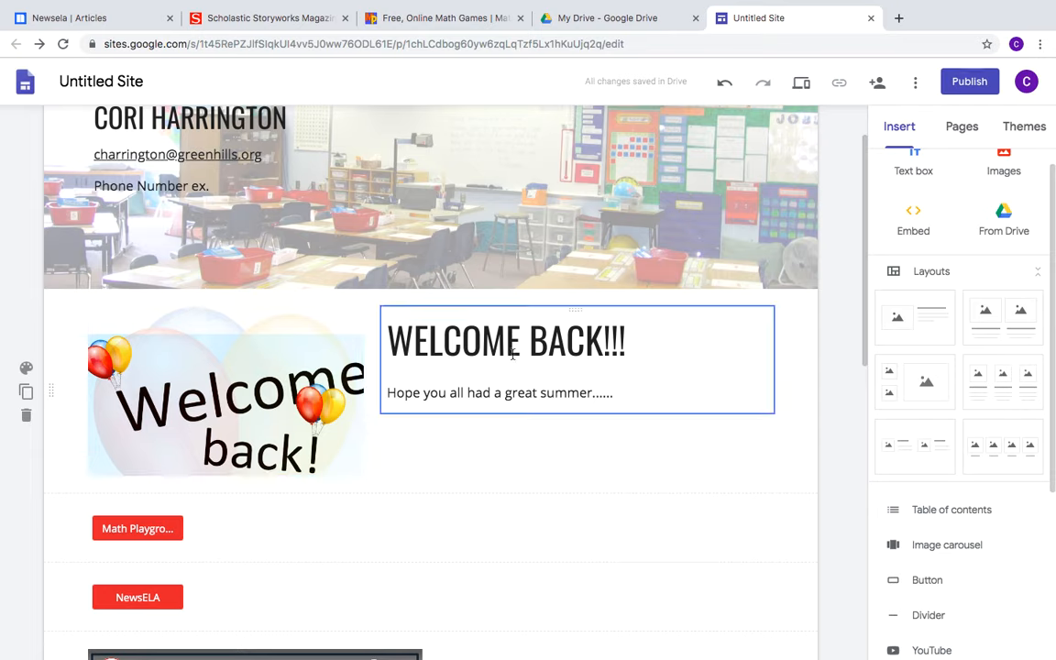
{"action": "left_click", "coordinate": [303, 214]}
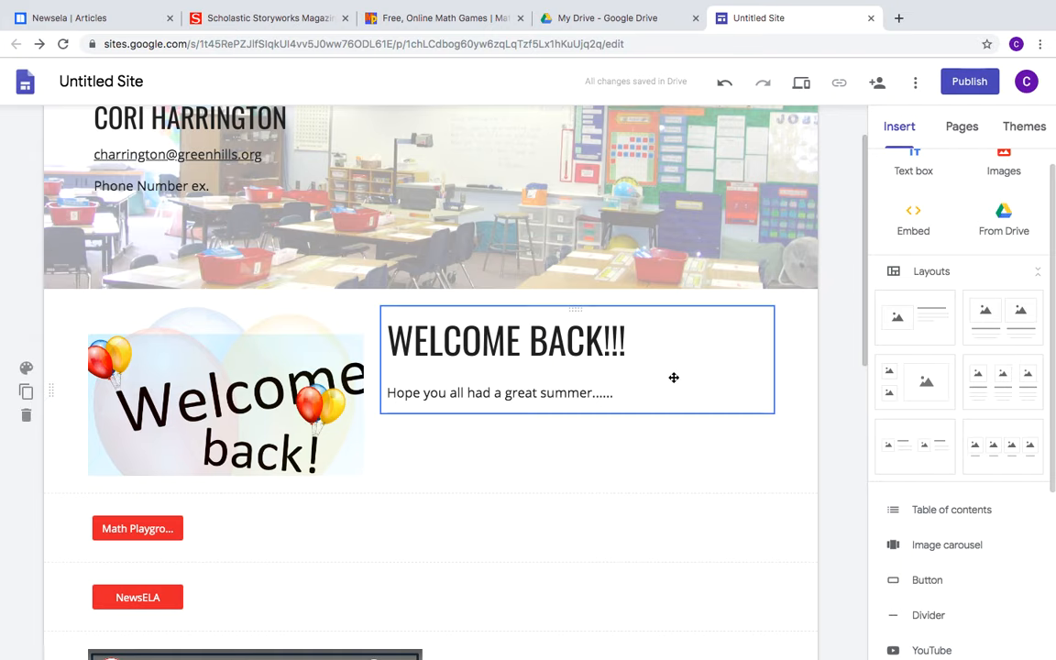
Publish the site under a custom greenhills.org web address ending in 45
{"action": "left_click", "coordinate": [970, 83]}
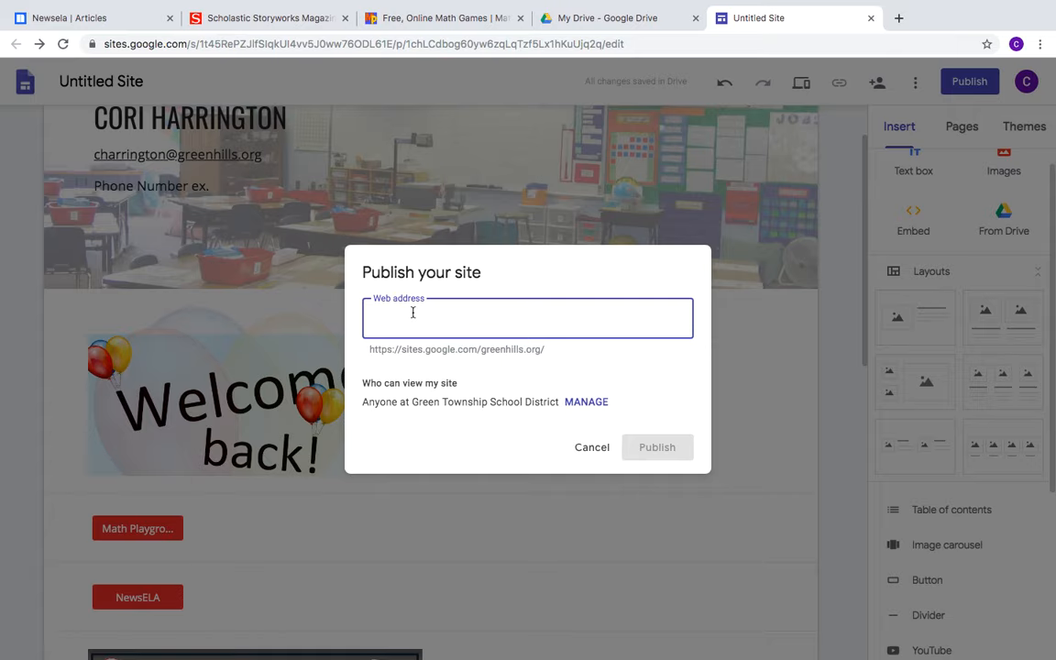
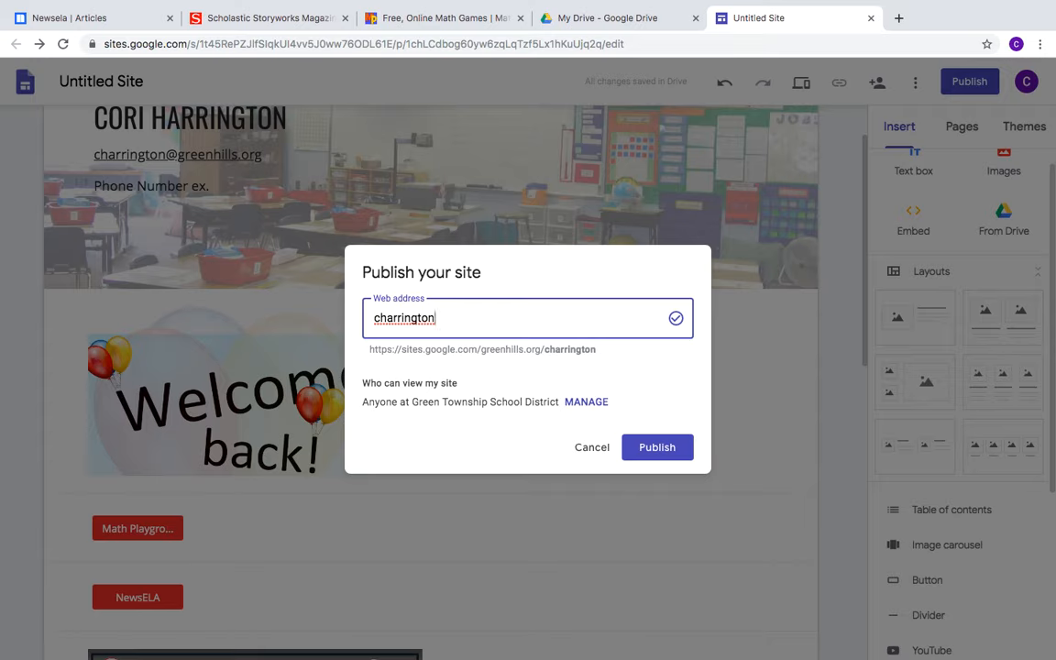
{"action": "left_click", "coordinate": [656, 449]}
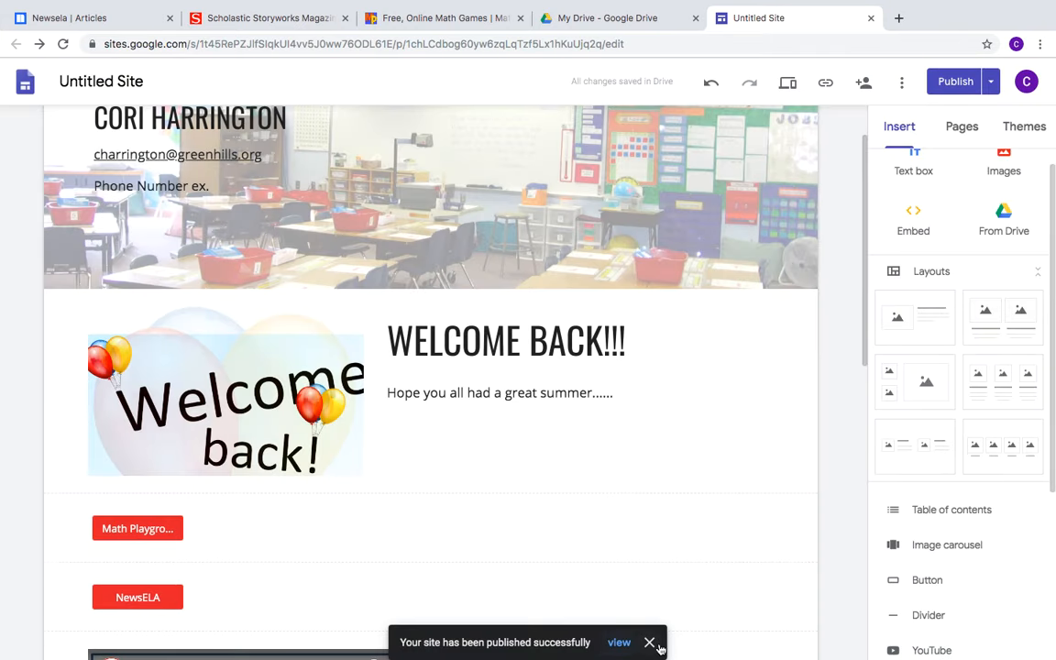
Dismiss the success notice and choose View published site from the Publish menu
{"action": "left_click", "coordinate": [650, 643]}
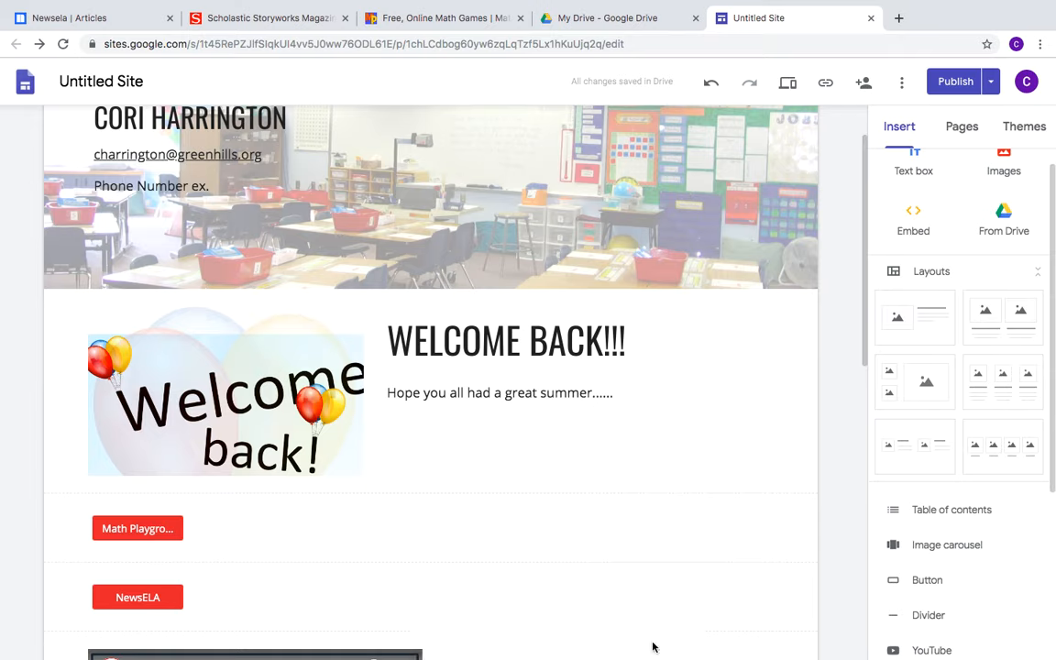
{"action": "left_click", "coordinate": [991, 84]}
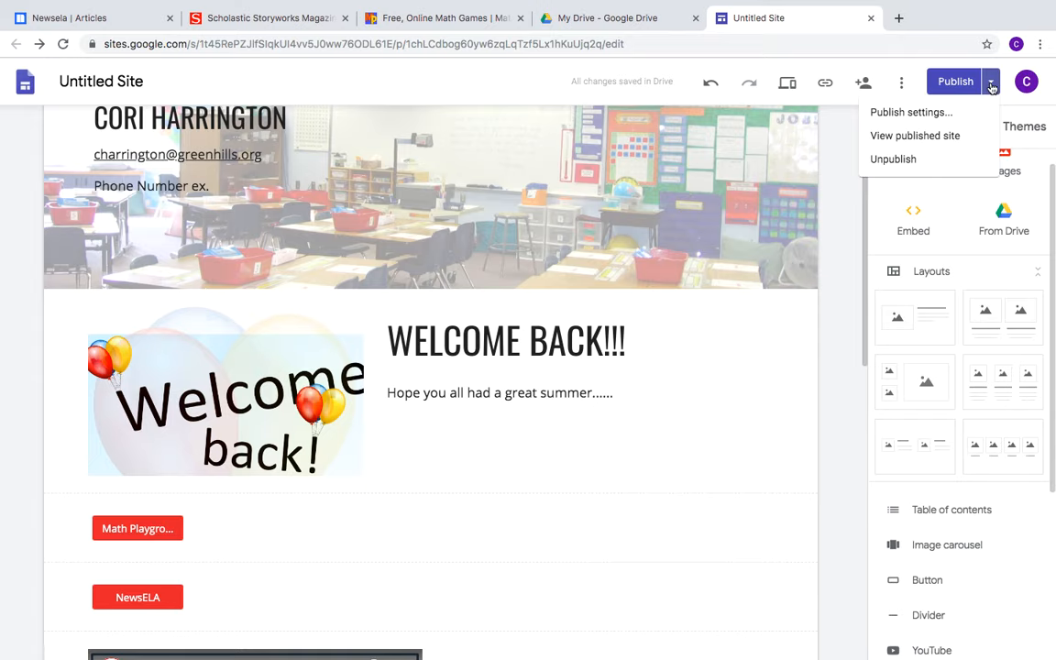
{"action": "left_click", "coordinate": [927, 120]}
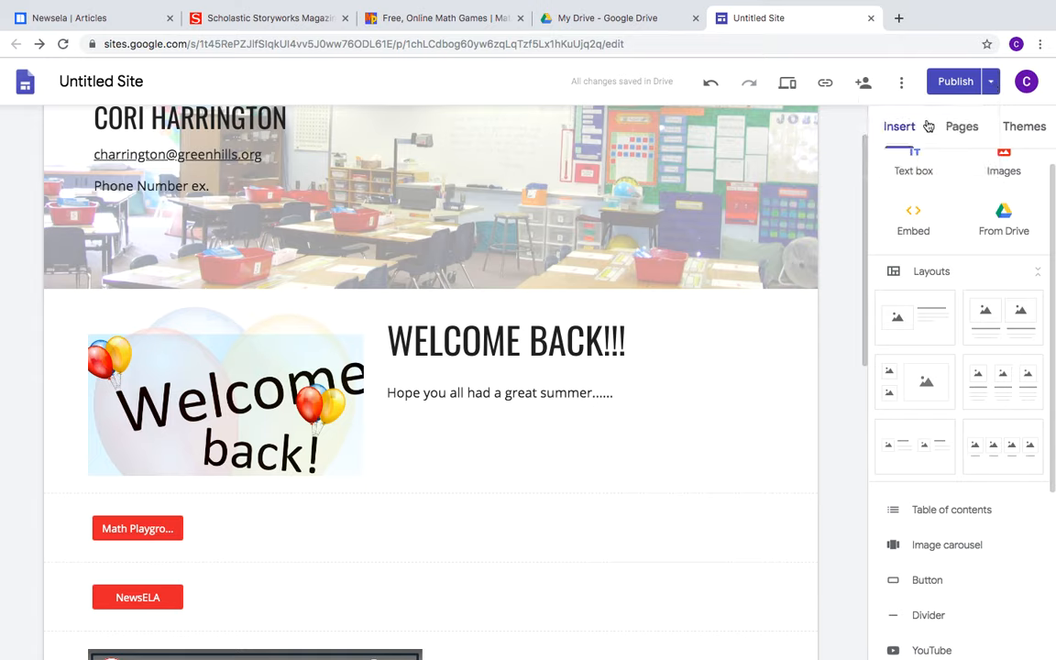
{"action": "left_click", "coordinate": [990, 82]}
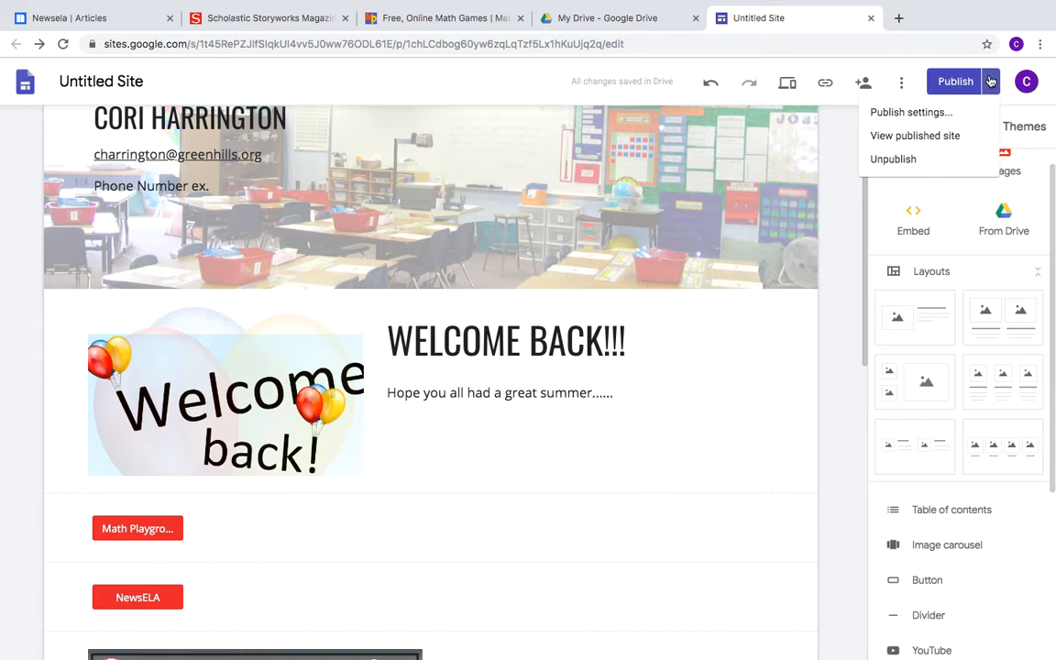
{"action": "left_click", "coordinate": [921, 137]}
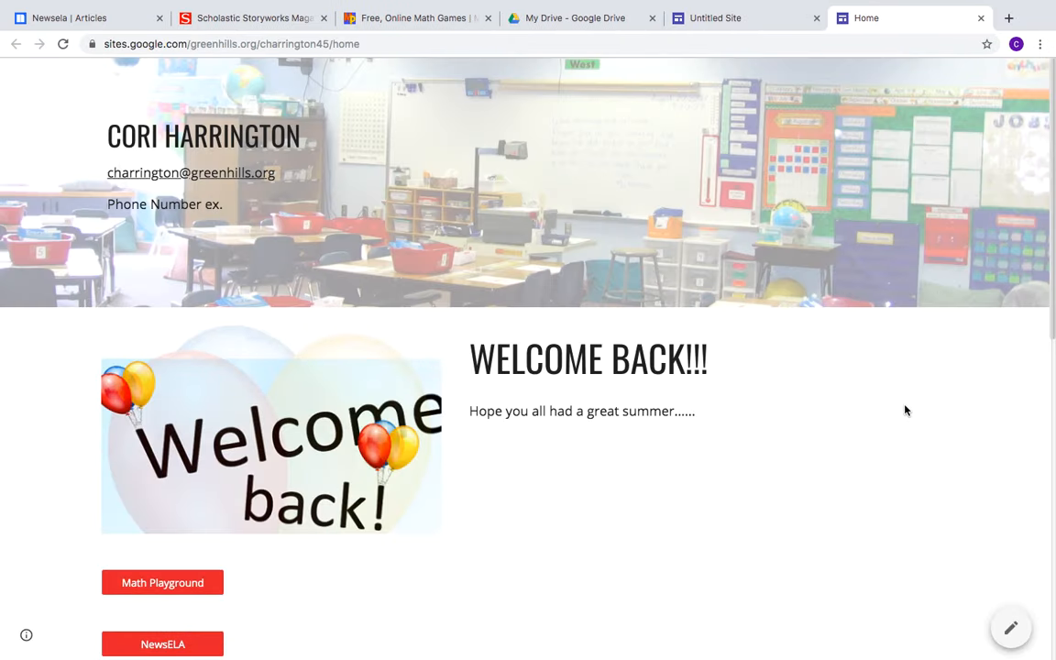
Scroll the live page, confirm NewsELA opens Newsela's Latest News, then return to Home
{"action": "scroll", "coordinate": [905, 410], "scroll_direction": "down", "scroll_amount": 3}
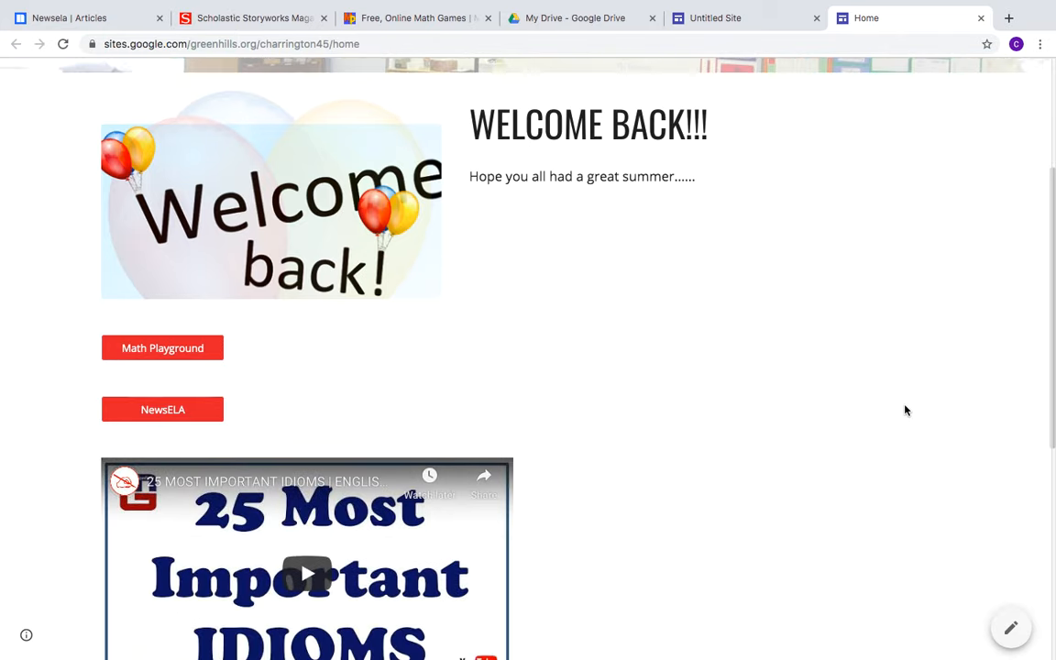
{"action": "scroll", "coordinate": [905, 409], "scroll_direction": "down", "scroll_amount": 3}
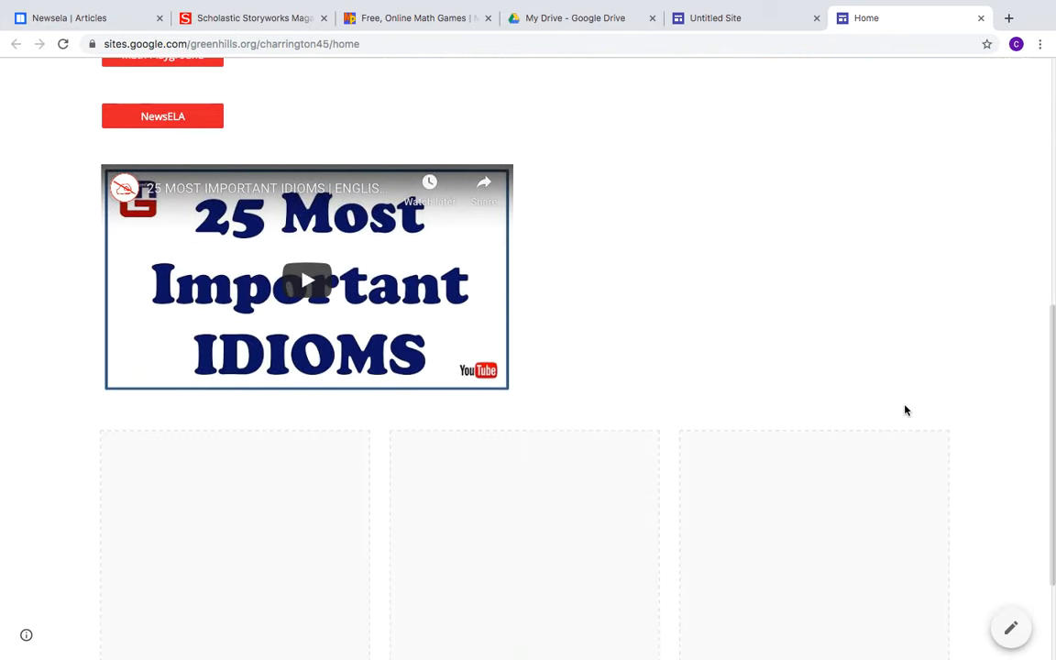
{"action": "scroll", "coordinate": [904, 410], "scroll_direction": "down", "scroll_amount": 1}
{"action": "scroll", "coordinate": [904, 410], "scroll_direction": "up", "scroll_amount": 3}
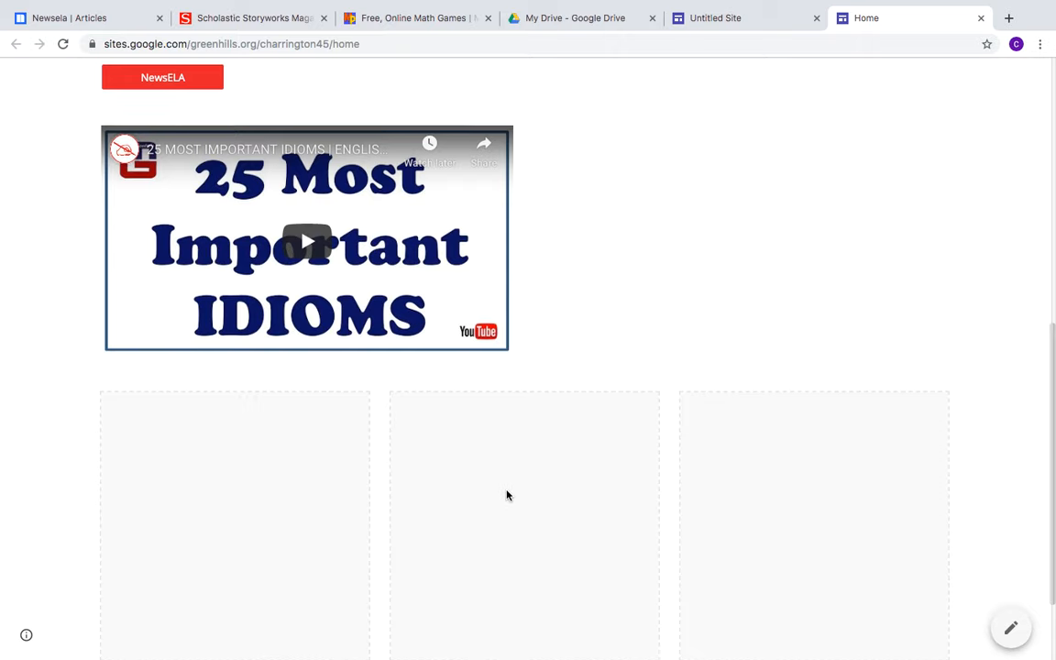
{"action": "scroll", "coordinate": [507, 493], "scroll_direction": "up", "scroll_amount": 1}
{"action": "scroll", "coordinate": [506, 495], "scroll_direction": "up", "scroll_amount": 3}
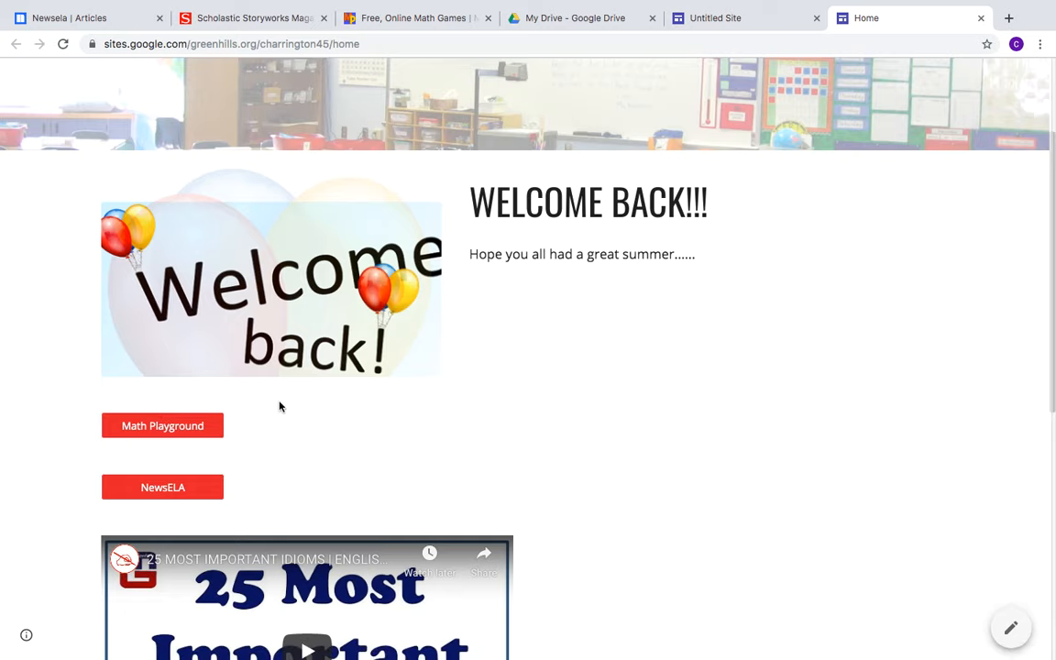
{"action": "left_click", "coordinate": [163, 491]}
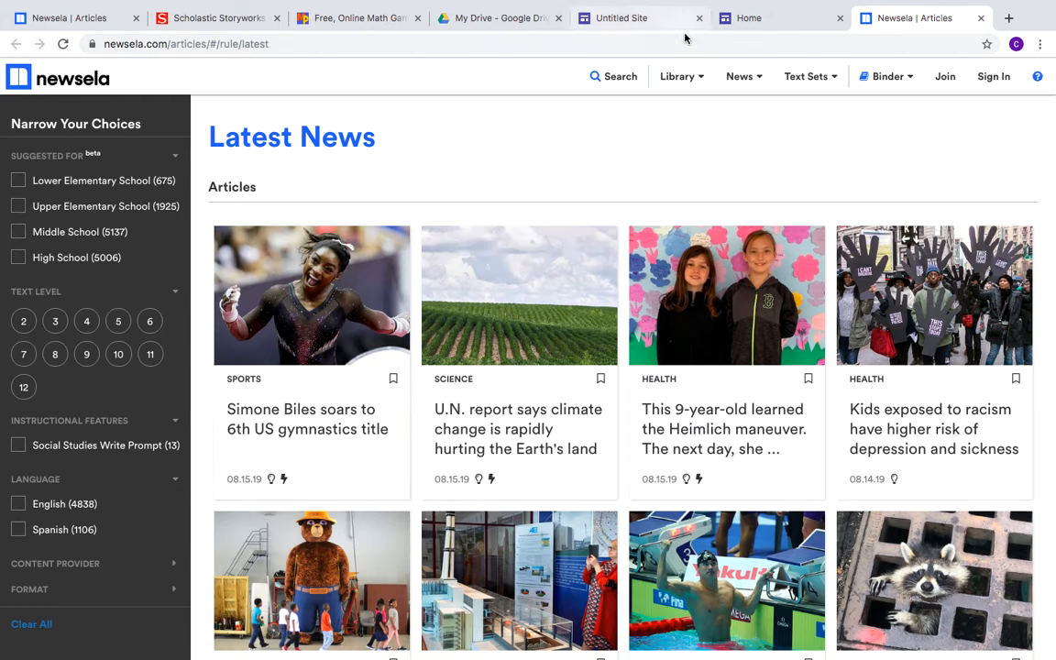
{"action": "left_click", "coordinate": [755, 13]}
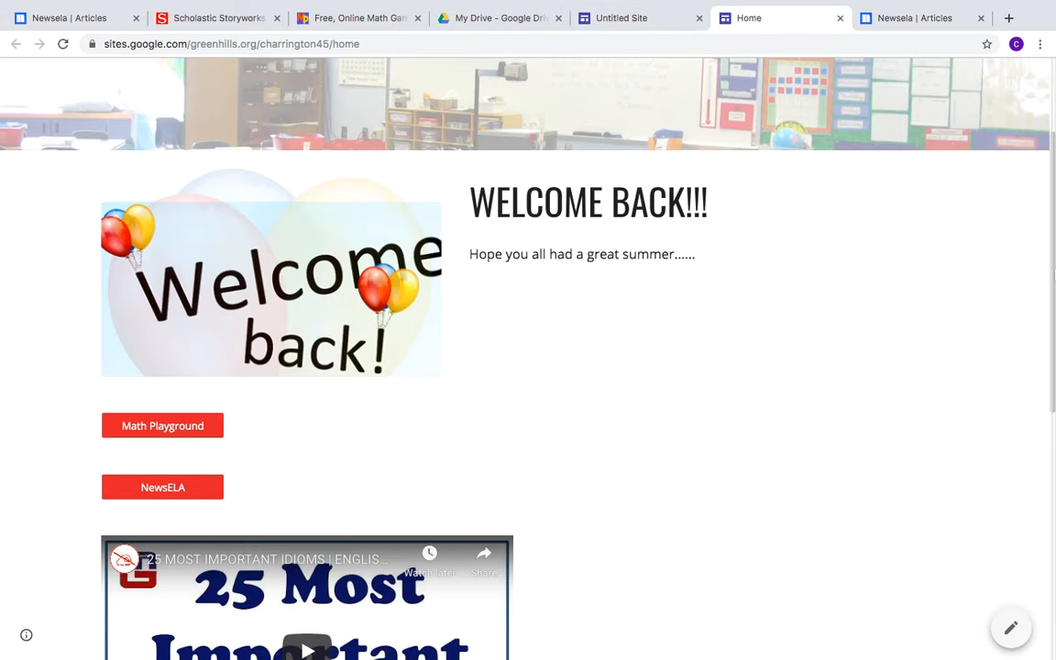
{"action": "left_click_drag", "start_coordinate": [1049, 285], "coordinate": [1044, 165]}
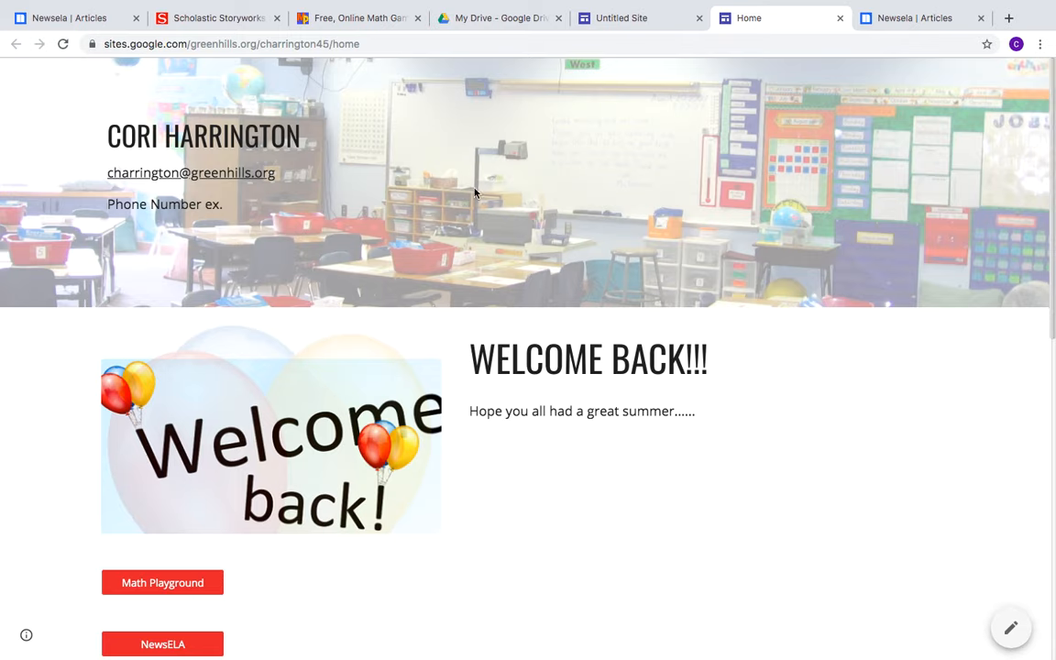
Close the published Home tab and switch back to the Untitled Site editor
{"action": "left_click", "coordinate": [839, 18]}
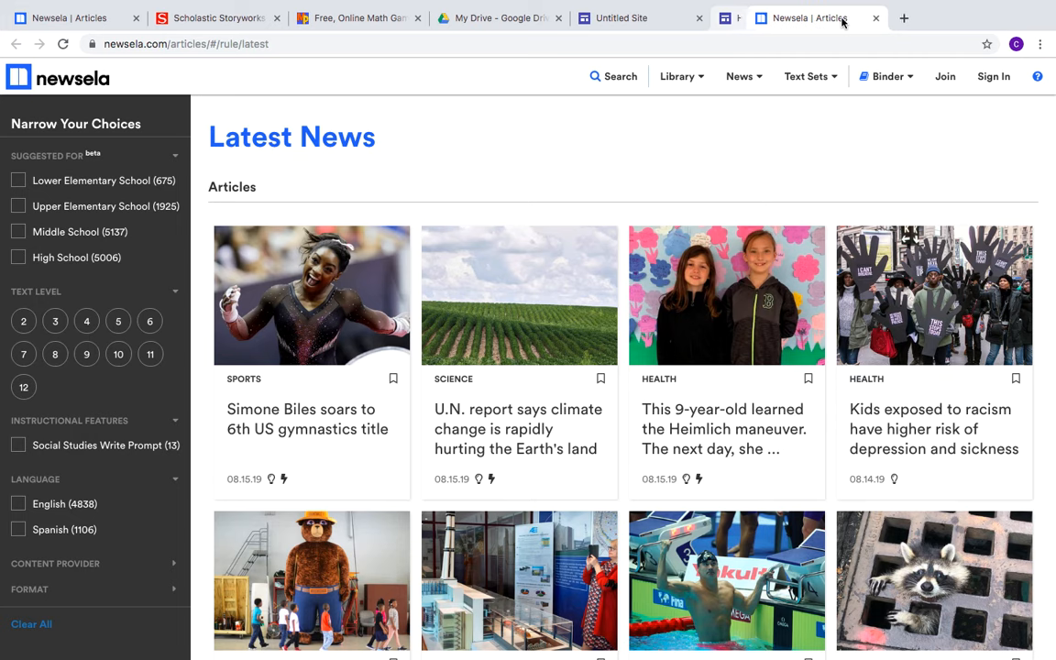
{"action": "left_click", "coordinate": [632, 20]}
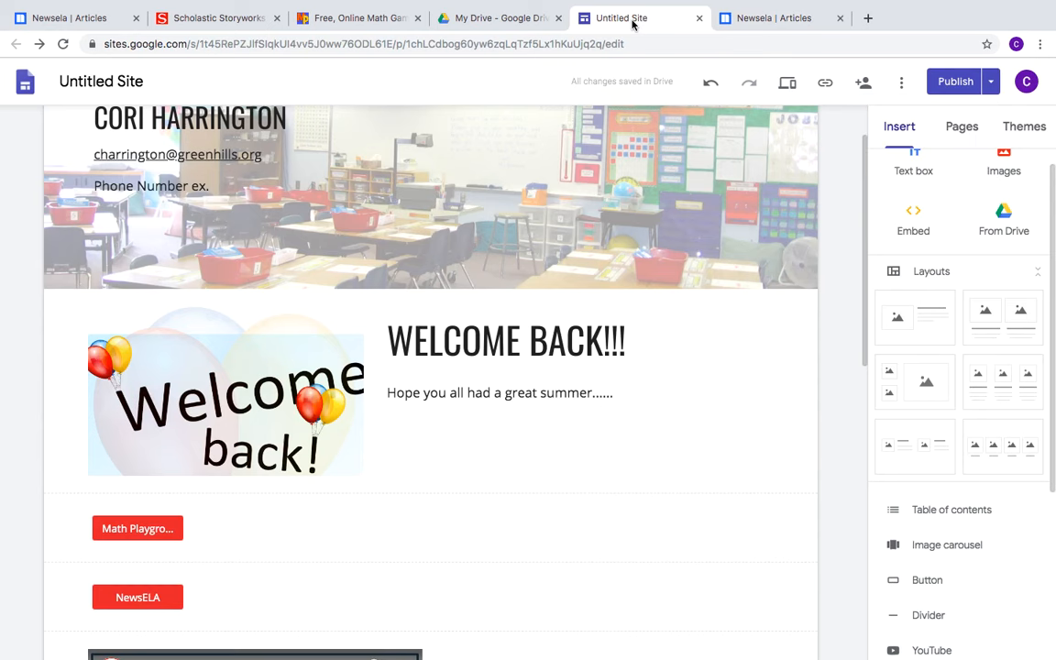